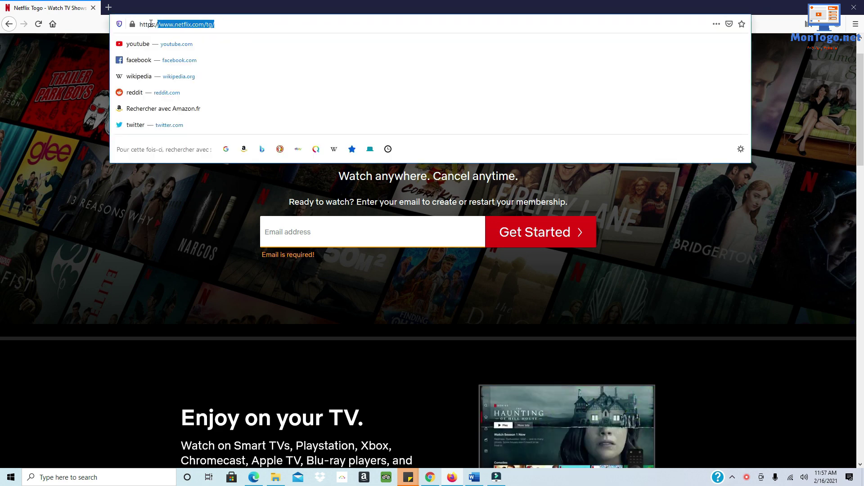
Step: Scroll down the landing page to the FAQ and expand 'What is Netflix?'
{"action": "left_click", "coordinate": [51, 152]}
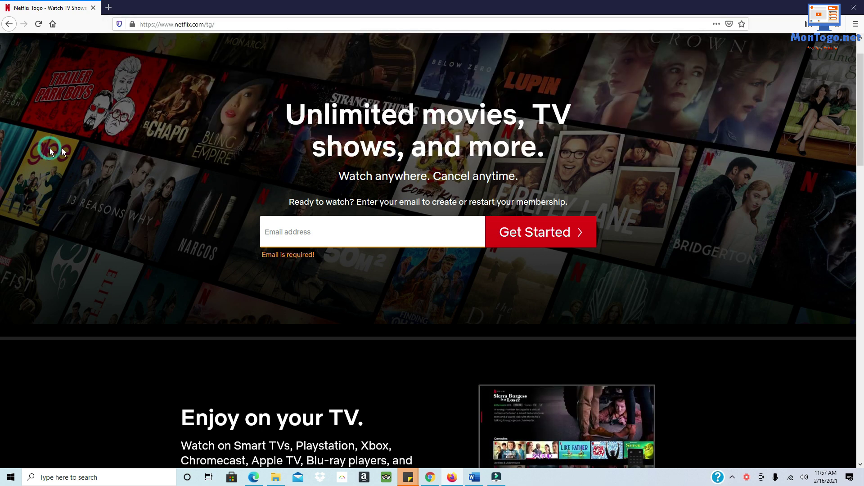
{"action": "scroll", "coordinate": [389, 107], "scroll_direction": "down", "scroll_amount": 1}
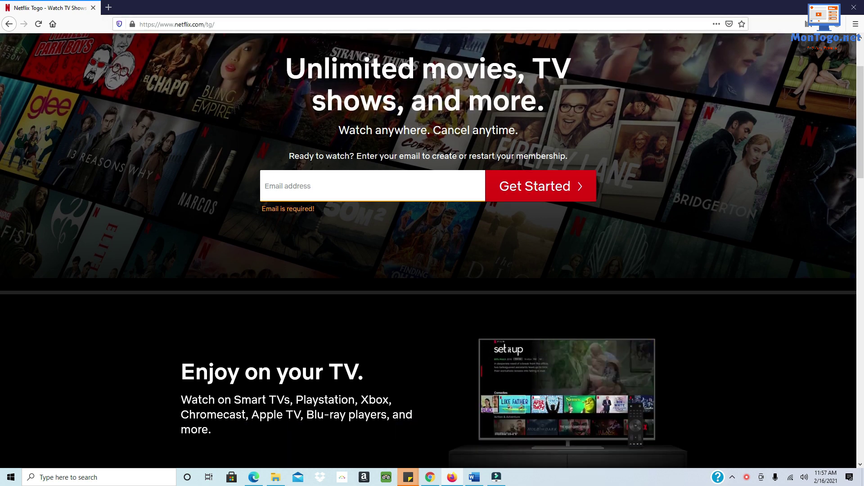
{"action": "scroll", "coordinate": [389, 107], "scroll_direction": "down", "scroll_amount": 1}
{"action": "scroll", "coordinate": [472, 130], "scroll_direction": "down", "scroll_amount": 1}
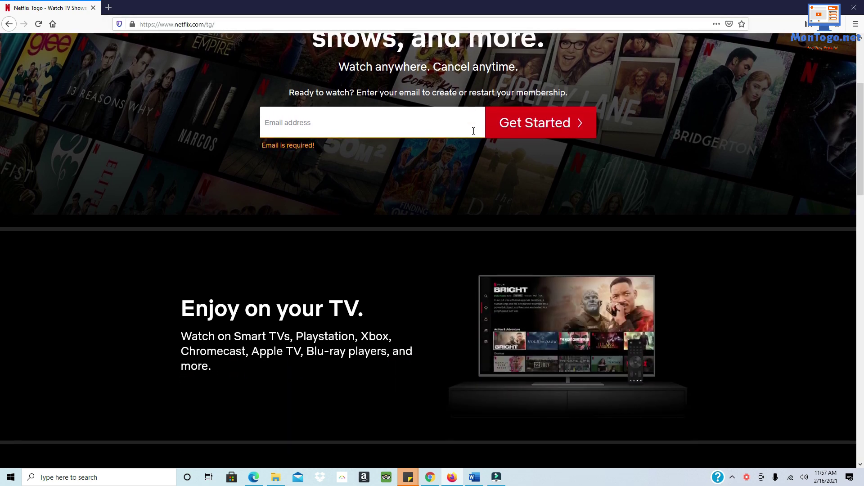
{"action": "scroll", "coordinate": [472, 130], "scroll_direction": "down", "scroll_amount": 1}
{"action": "scroll", "coordinate": [473, 130], "scroll_direction": "down", "scroll_amount": 1}
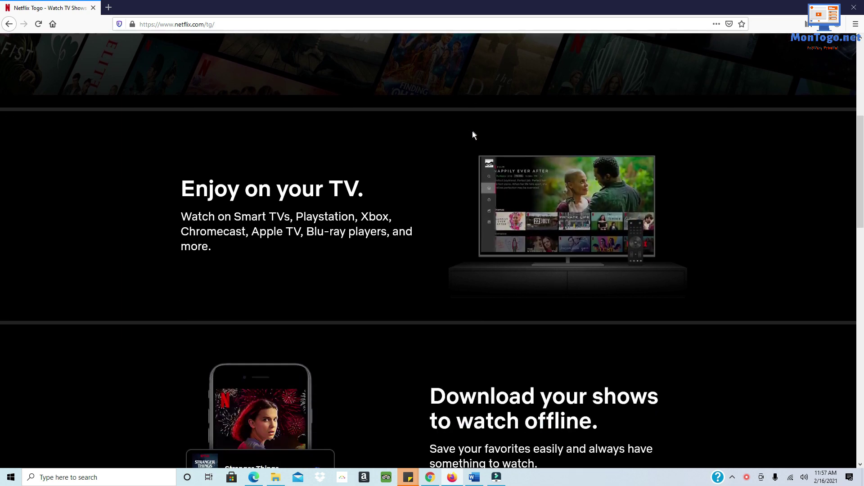
{"action": "scroll", "coordinate": [274, 207], "scroll_direction": "down", "scroll_amount": 1}
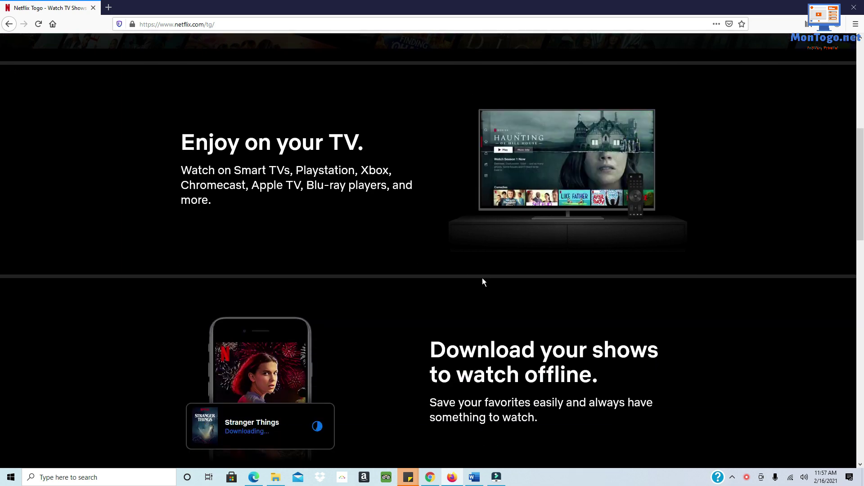
{"action": "scroll", "coordinate": [482, 278], "scroll_direction": "down", "scroll_amount": 7}
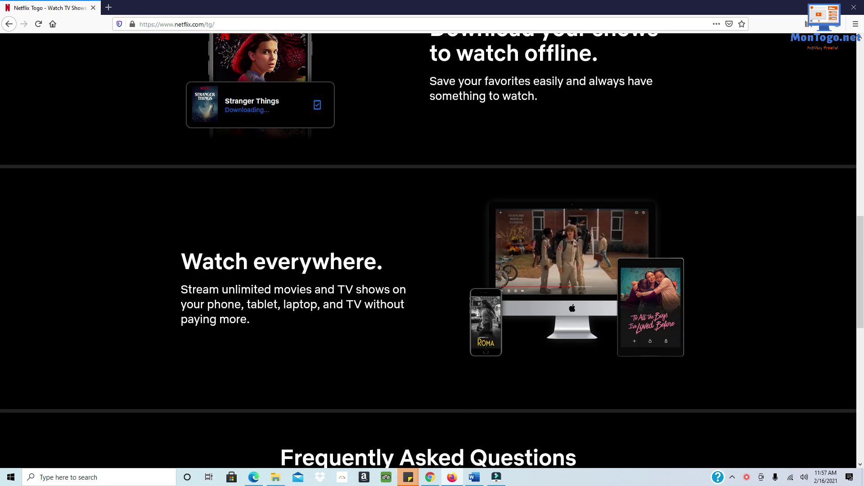
{"action": "scroll", "coordinate": [375, 271], "scroll_direction": "down", "scroll_amount": 5}
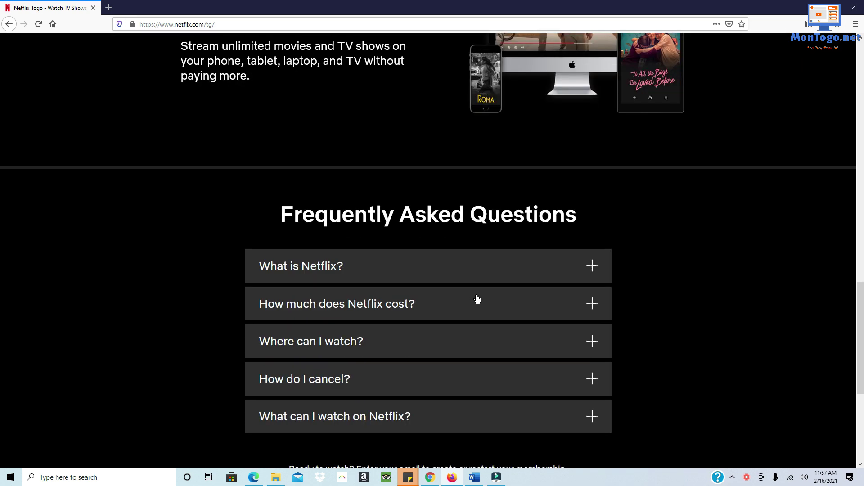
{"action": "scroll", "coordinate": [477, 300], "scroll_direction": "down", "scroll_amount": 1}
{"action": "left_click", "coordinate": [593, 233]}
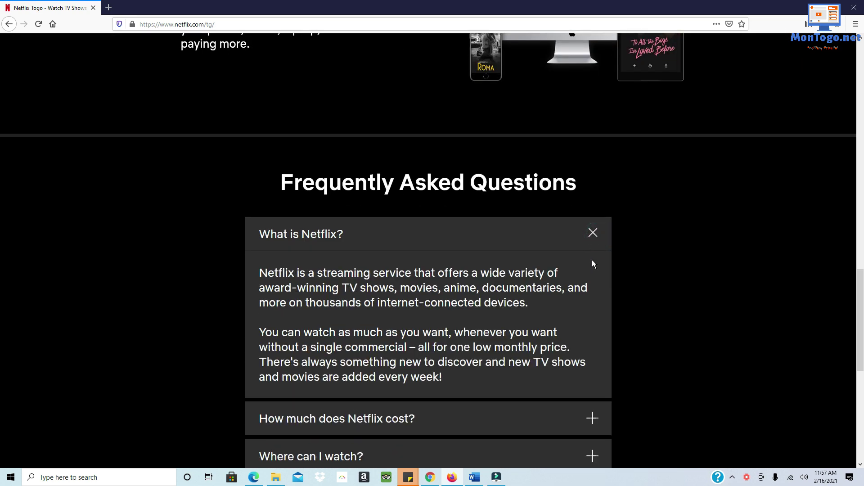
{"action": "scroll", "coordinate": [585, 271], "scroll_direction": "down", "scroll_amount": 3}
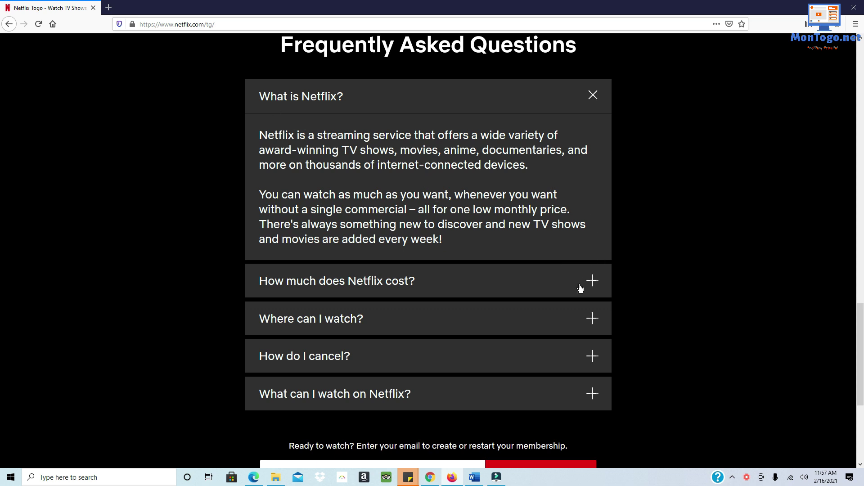
Step: Expand the cost and 'Where can I watch?' answers, highlighting the 7.99 price and device list
{"action": "left_click", "coordinate": [592, 282]}
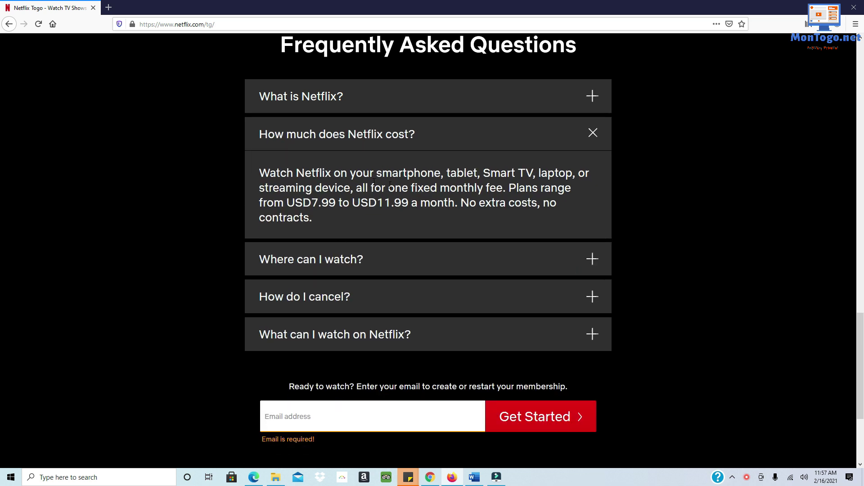
{"action": "left_click_drag", "start_coordinate": [339, 204], "coordinate": [311, 203]}
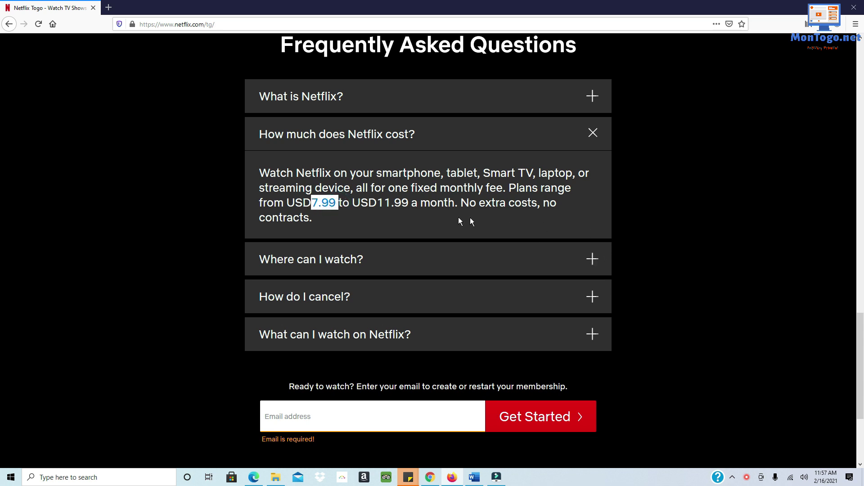
{"action": "left_click", "coordinate": [593, 260]}
{"action": "scroll", "coordinate": [290, 190], "scroll_direction": "down", "scroll_amount": 2}
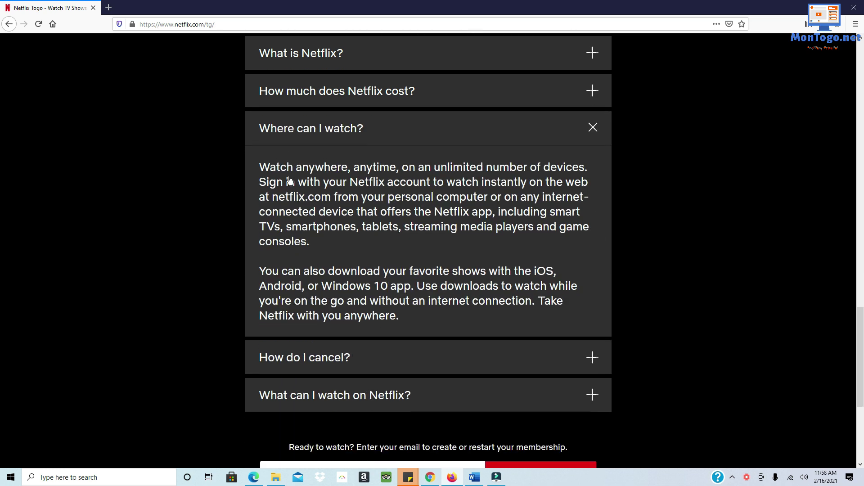
{"action": "left_click_drag", "start_coordinate": [462, 163], "coordinate": [486, 164]}
{"action": "left_click_drag", "start_coordinate": [266, 175], "coordinate": [450, 191]}
{"action": "scroll", "coordinate": [410, 231], "scroll_direction": "down", "scroll_amount": 3}
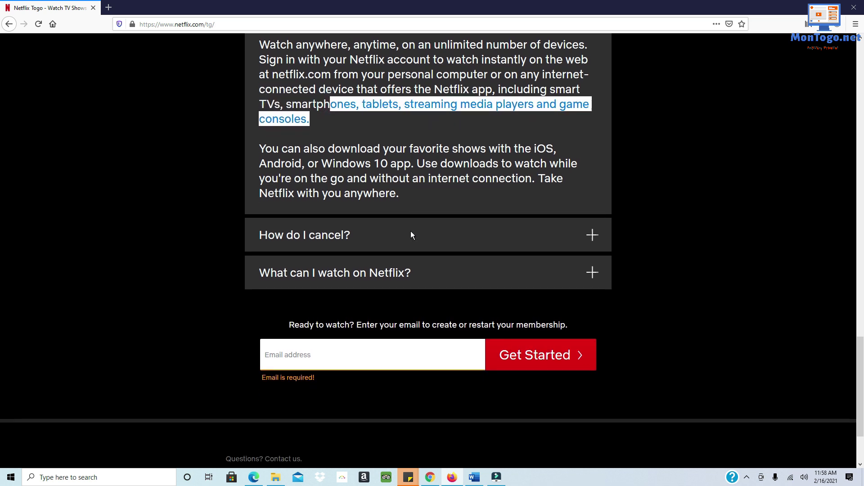
Step: Expand the 'How do I cancel?' and 'What can I watch on Netflix?' answers
{"action": "left_click", "coordinate": [590, 218]}
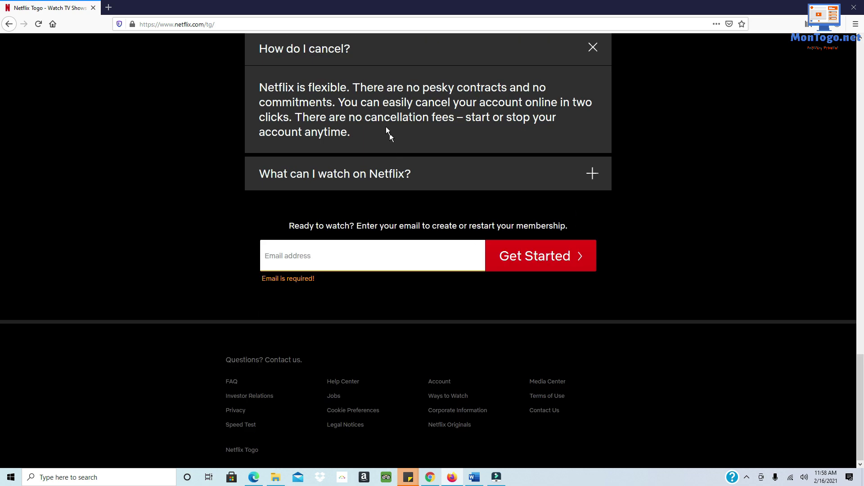
{"action": "scroll", "coordinate": [388, 131], "scroll_direction": "up", "scroll_amount": 2}
{"action": "left_click_drag", "start_coordinate": [373, 179], "coordinate": [466, 211]}
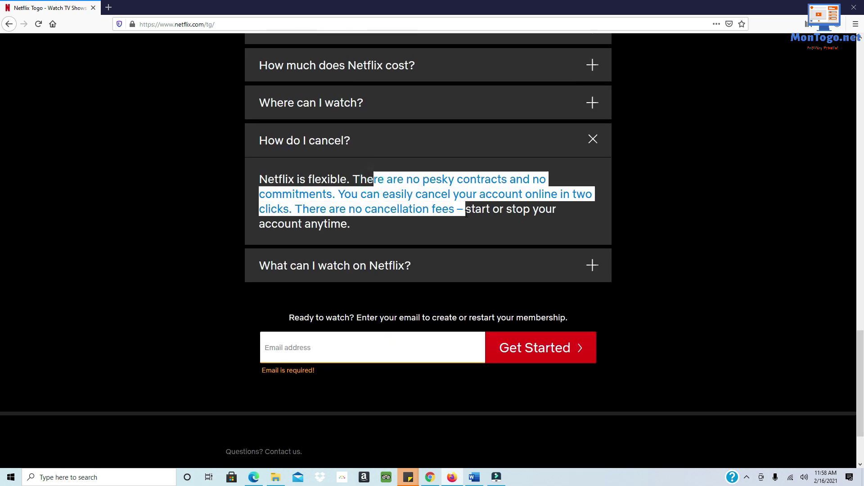
{"action": "left_click", "coordinate": [443, 233]}
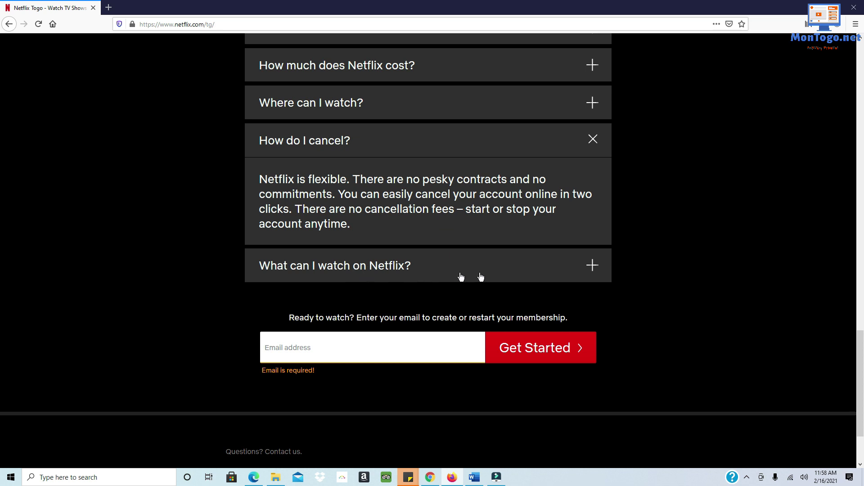
{"action": "left_click", "coordinate": [592, 265]}
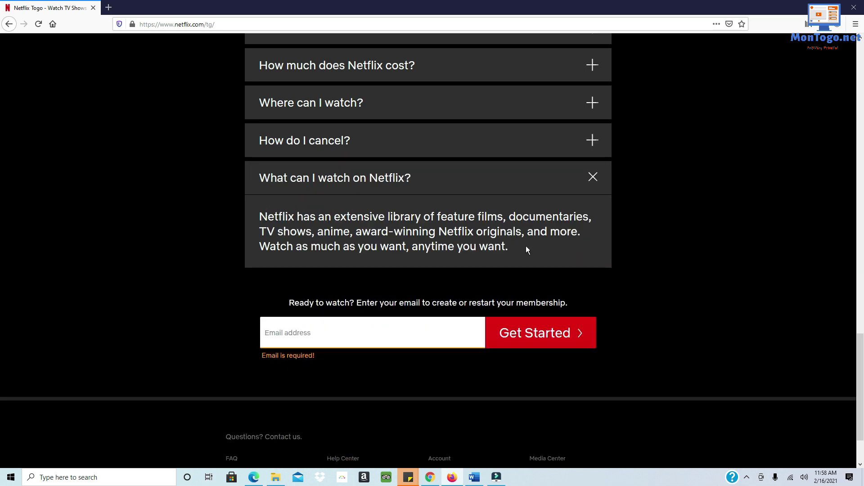
{"action": "scroll", "coordinate": [529, 249], "scroll_direction": "up", "scroll_amount": 12}
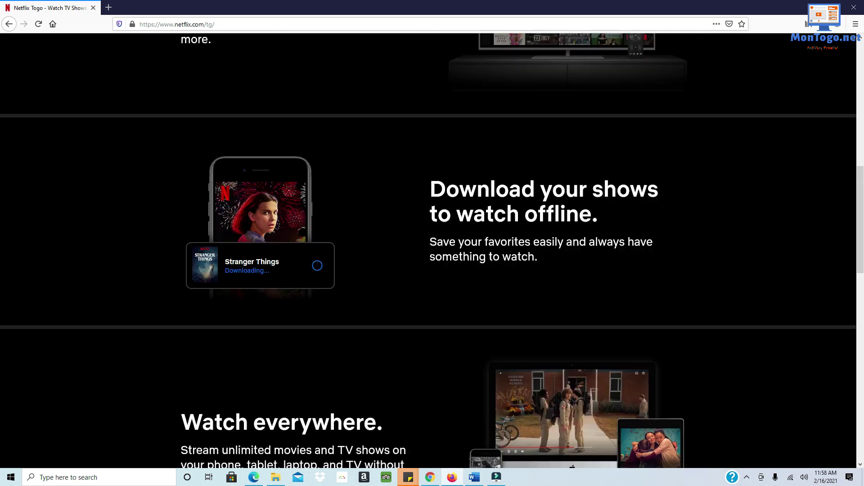
{"action": "scroll", "coordinate": [532, 228], "scroll_direction": "up", "scroll_amount": 8}
Step: Enter the account e-mail address and submit it with Get Started
{"action": "left_click", "coordinate": [349, 211]}
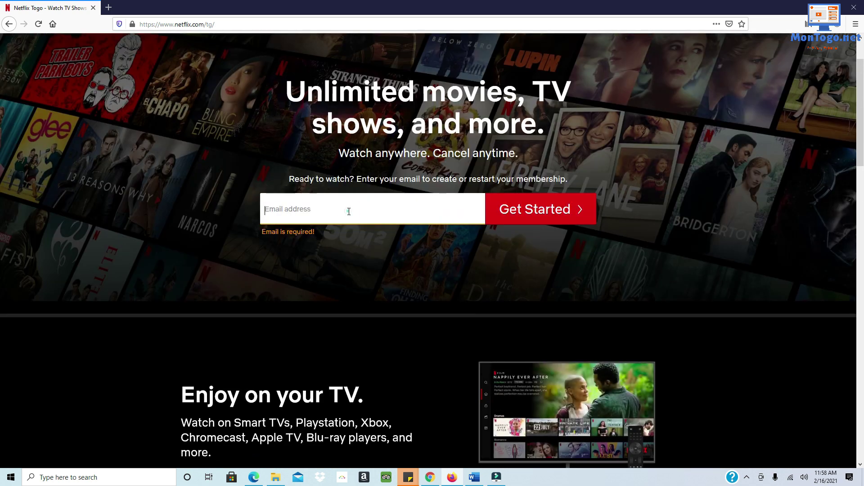
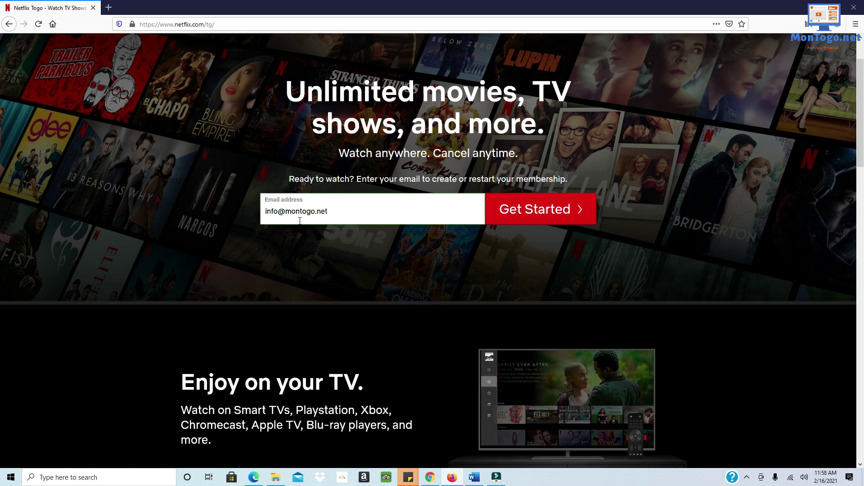
{"action": "left_click", "coordinate": [558, 210]}
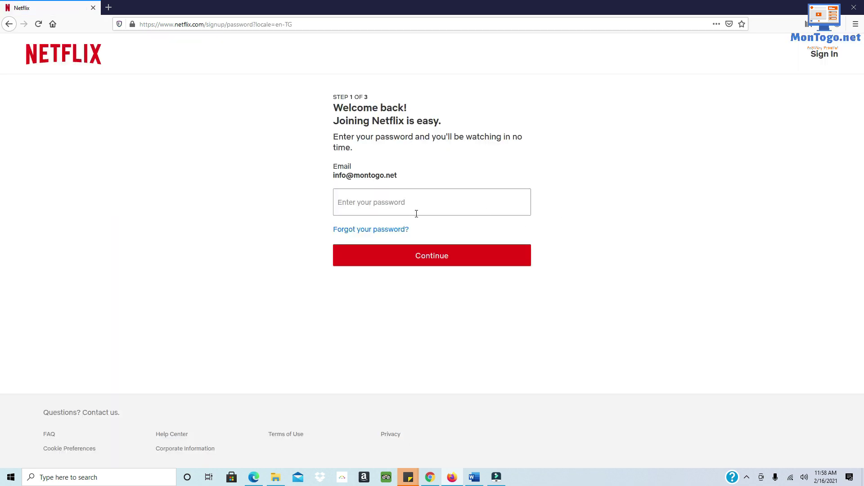
Step: Enter the account password, continue, and let Firefox save the password
{"action": "left_click", "coordinate": [392, 204]}
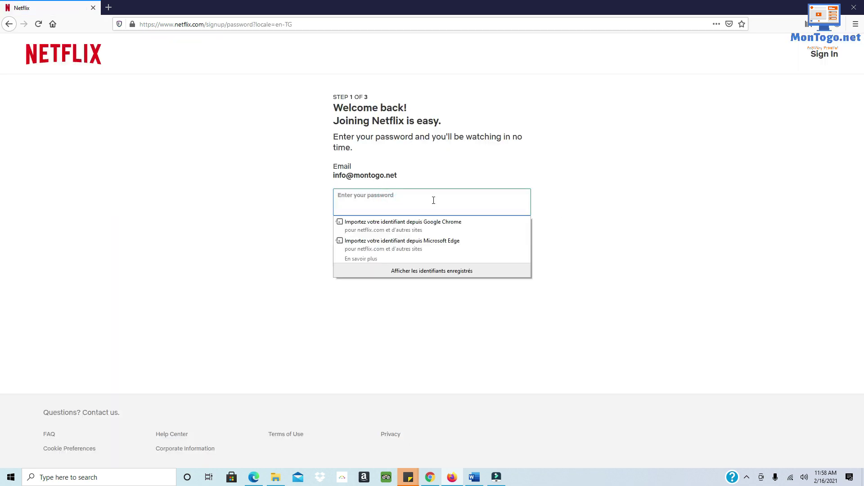
{"action": "type", "text": "*****"}
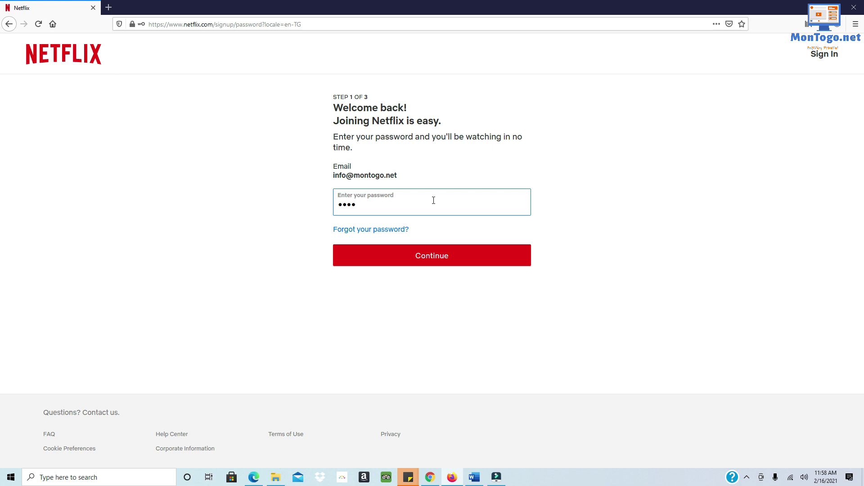
{"action": "key", "text": "BackSpace"}
{"action": "key", "text": "BackSpace"}
{"action": "key", "text": "BackSpace"}
{"action": "key", "text": "BackSpace"}
{"action": "type", "text": "*"}
{"action": "key", "text": "BackSpace"}
{"action": "type", "text": "******"}
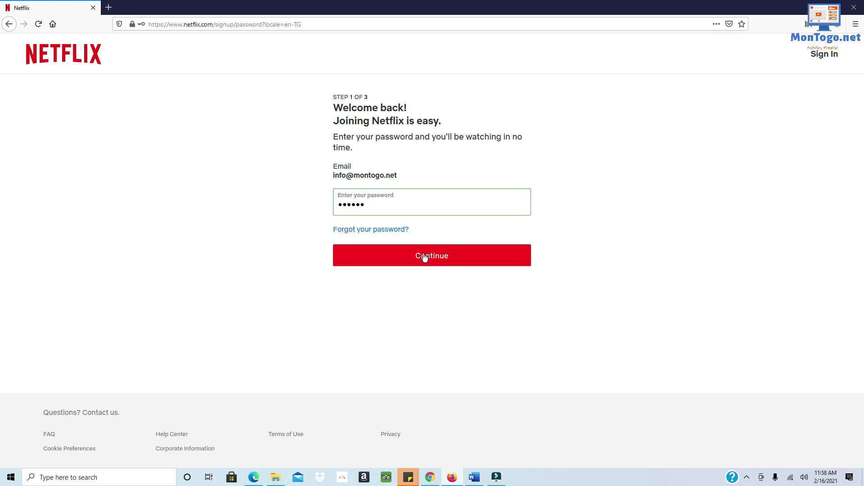
{"action": "left_click", "coordinate": [423, 255]}
{"action": "left_click", "coordinate": [173, 106]}
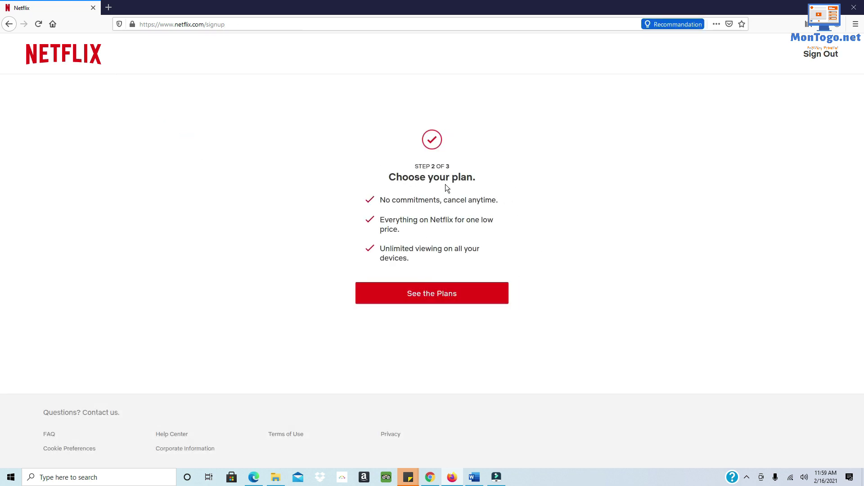
Step: Open the plan comparison and review Premium: USD11.99, best quality, 4K+HDR, 4 screens
{"action": "left_click_drag", "start_coordinate": [477, 175], "coordinate": [390, 177]}
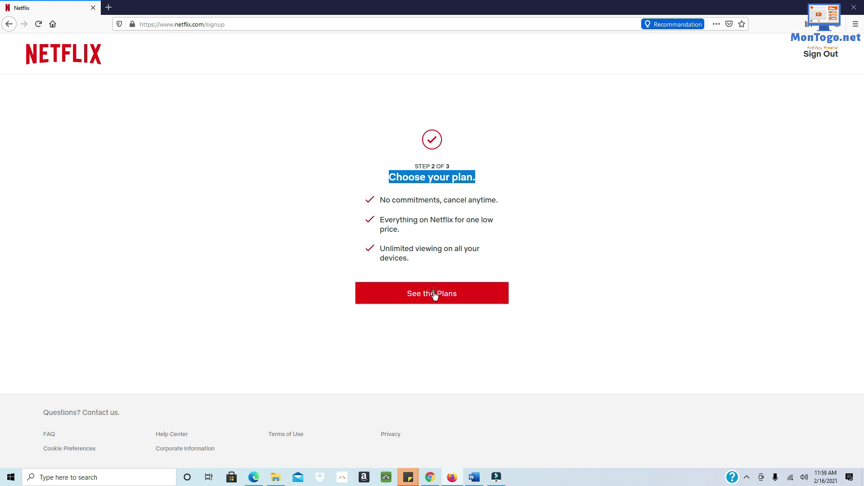
{"action": "left_click", "coordinate": [434, 292]}
{"action": "scroll", "coordinate": [558, 125], "scroll_direction": "down", "scroll_amount": 1}
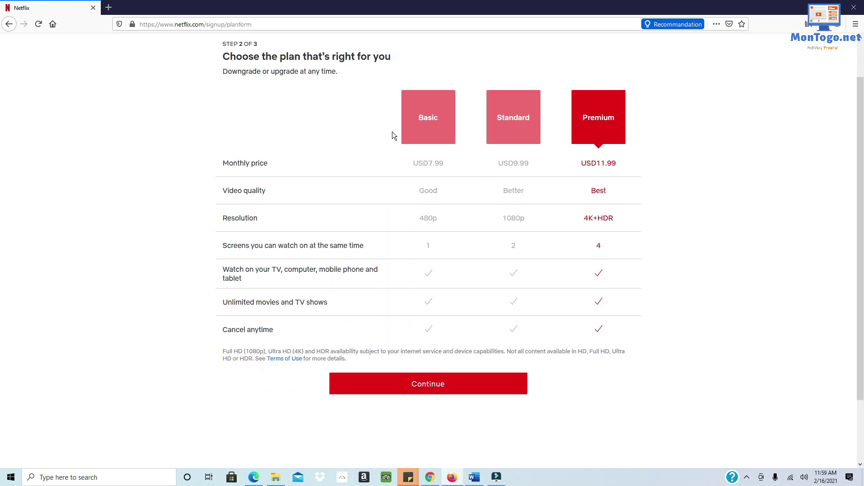
{"action": "left_click_drag", "start_coordinate": [620, 166], "coordinate": [580, 164]}
{"action": "left_click_drag", "start_coordinate": [615, 191], "coordinate": [590, 191]}
{"action": "left_click_drag", "start_coordinate": [622, 223], "coordinate": [585, 220]}
{"action": "left_click", "coordinate": [617, 259]}
{"action": "left_click_drag", "start_coordinate": [214, 258], "coordinate": [266, 251]}
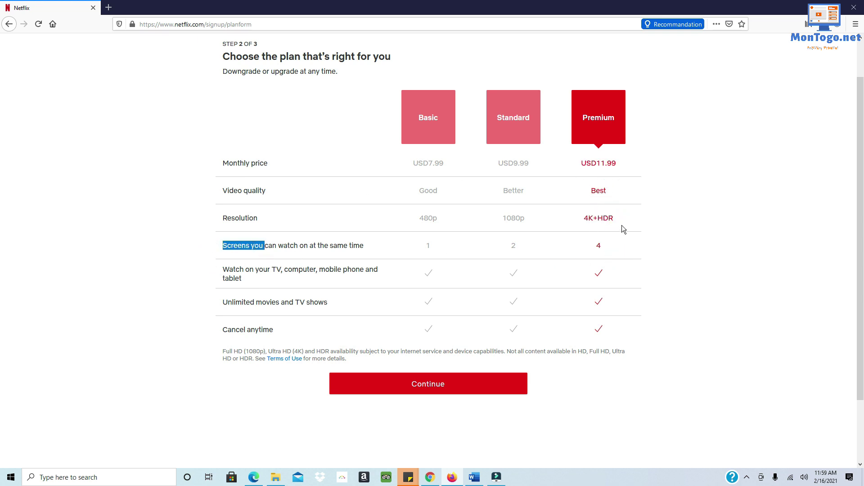
{"action": "double_click", "coordinate": [600, 244]}
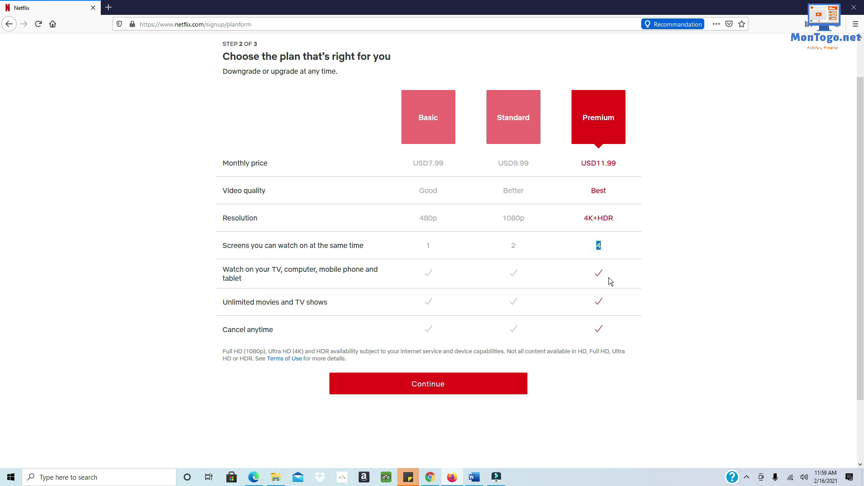
Step: Review the Standard plan: USD9.99, 1080p resolution, 2 simultaneous screens
{"action": "left_click", "coordinate": [509, 117]}
{"action": "left_click_drag", "start_coordinate": [529, 163], "coordinate": [493, 168]}
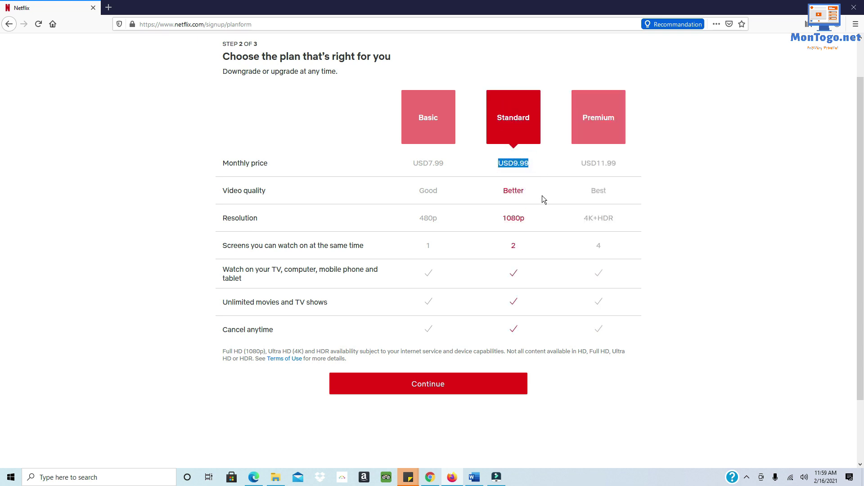
{"action": "left_click_drag", "start_coordinate": [530, 221], "coordinate": [499, 225]}
{"action": "double_click", "coordinate": [515, 246]}
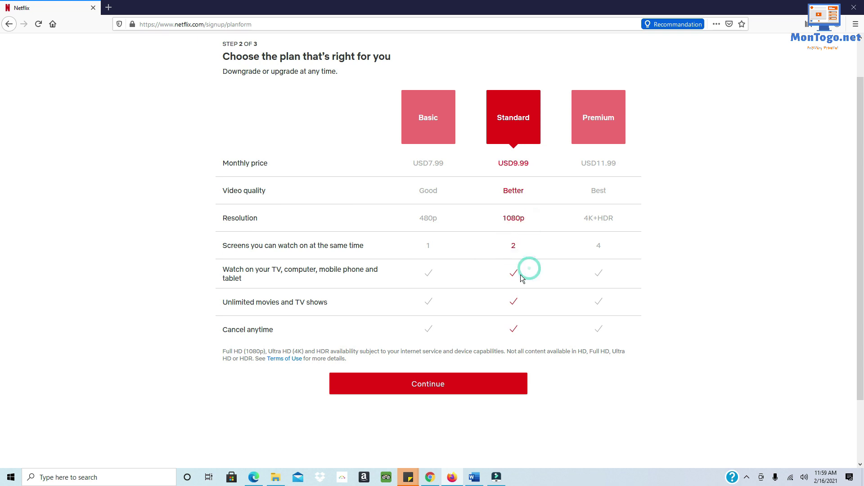
{"action": "left_click_drag", "start_coordinate": [520, 274], "coordinate": [440, 298]}
Step: Select Basic (USD7.99, 480p, one screen), continue, and accept the free 30-day Standard upgrade
{"action": "left_click", "coordinate": [433, 110]}
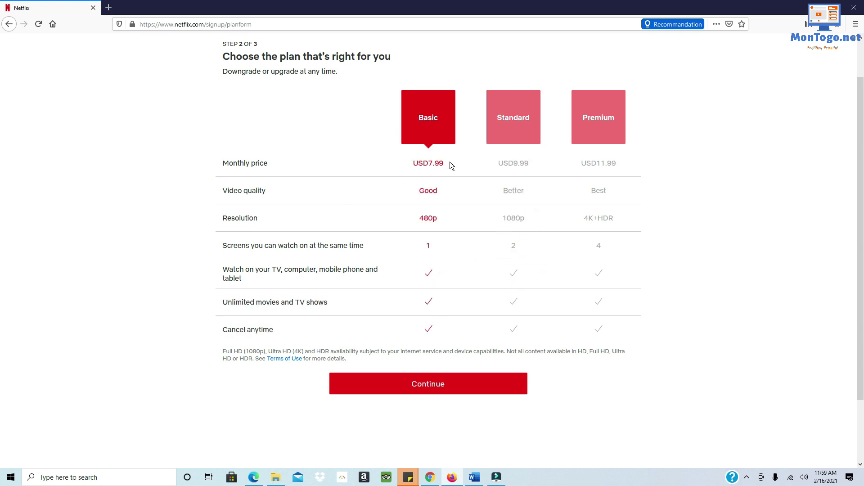
{"action": "left_click_drag", "start_coordinate": [451, 164], "coordinate": [417, 164]}
{"action": "double_click", "coordinate": [442, 191]}
{"action": "left_click_drag", "start_coordinate": [448, 225], "coordinate": [420, 221]}
{"action": "double_click", "coordinate": [429, 245]}
{"action": "scroll", "coordinate": [420, 255], "scroll_direction": "down", "scroll_amount": 2}
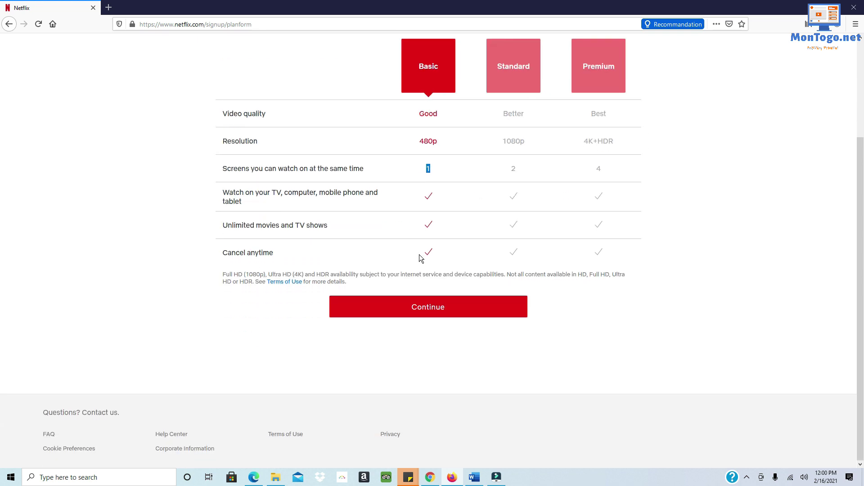
{"action": "scroll", "coordinate": [419, 253], "scroll_direction": "up", "scroll_amount": 3}
{"action": "left_click", "coordinate": [421, 433]}
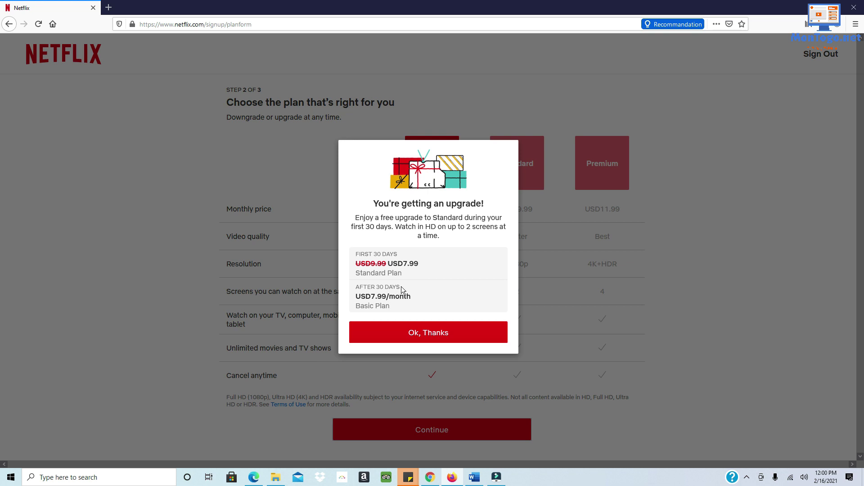
{"action": "left_click", "coordinate": [399, 266]}
{"action": "left_click", "coordinate": [444, 333]}
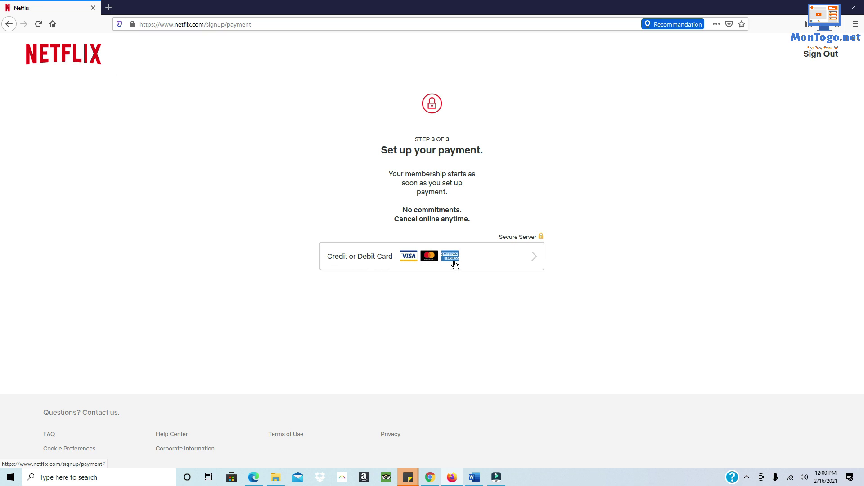
Step: Choose Credit or Debit Card as the payment method
{"action": "left_click", "coordinate": [408, 251]}
Step: Enter the cardholder's first and last name
{"action": "left_click", "coordinate": [382, 141]}
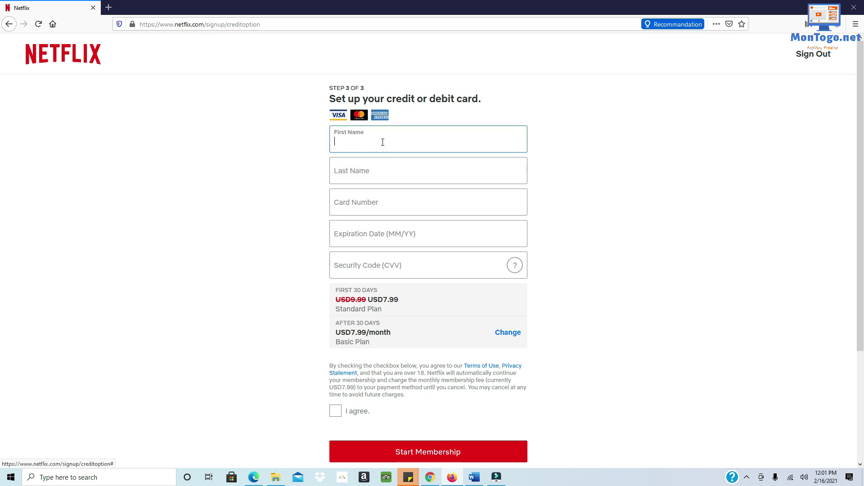
{"action": "left_click", "coordinate": [379, 177]}
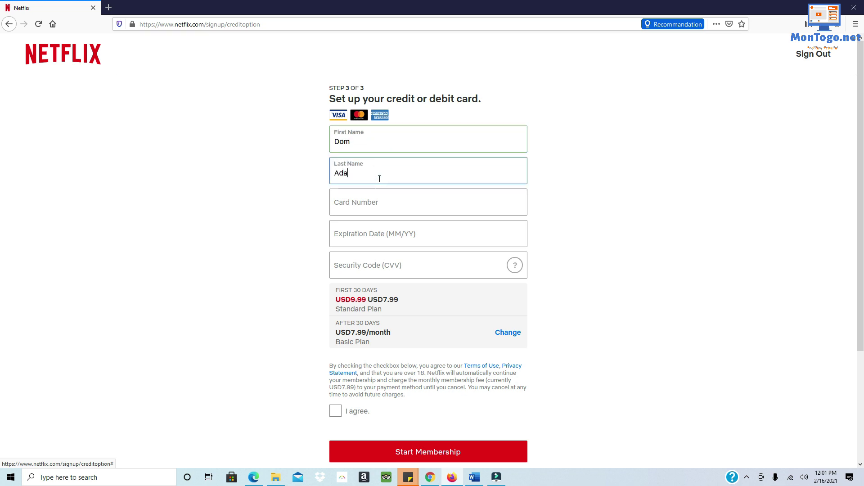
Step: Enter the card number, expiry date and security code, agree to the terms, and start membership
{"action": "left_click", "coordinate": [394, 203]}
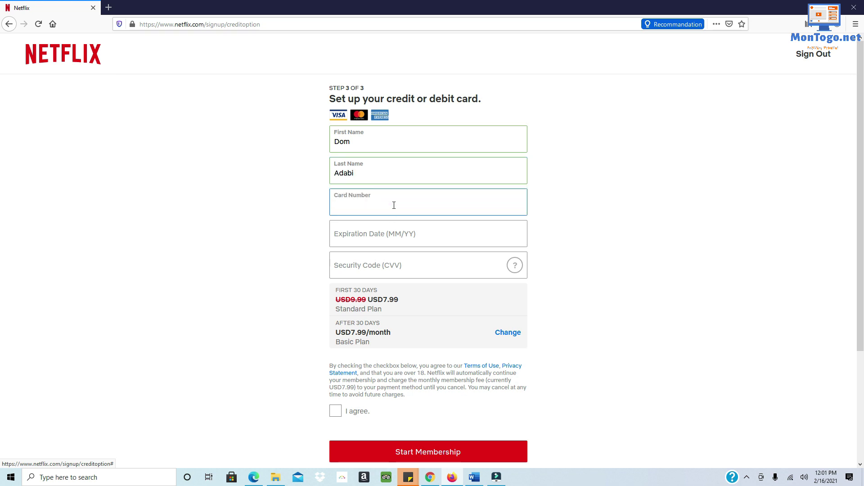
{"action": "type", "text": "40"}
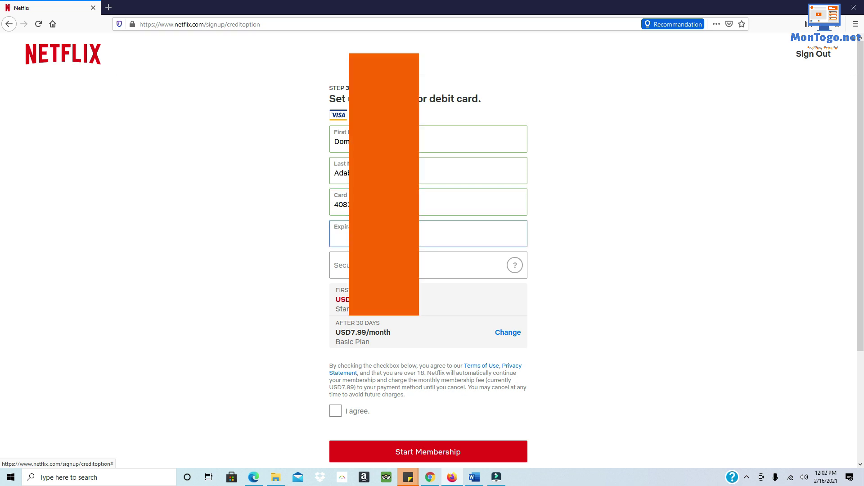
{"action": "type", "text": "12/2"}
{"action": "left_click", "coordinate": [334, 267]}
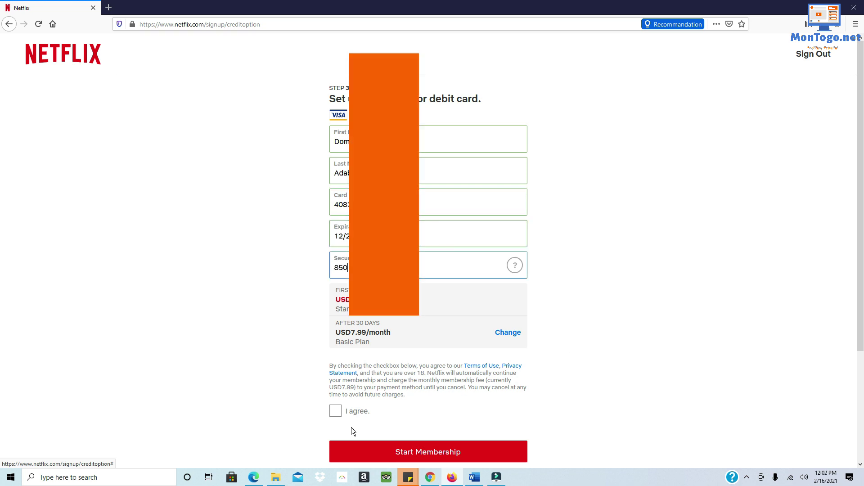
{"action": "left_click", "coordinate": [336, 411]}
{"action": "scroll", "coordinate": [450, 360], "scroll_direction": "down", "scroll_amount": 2}
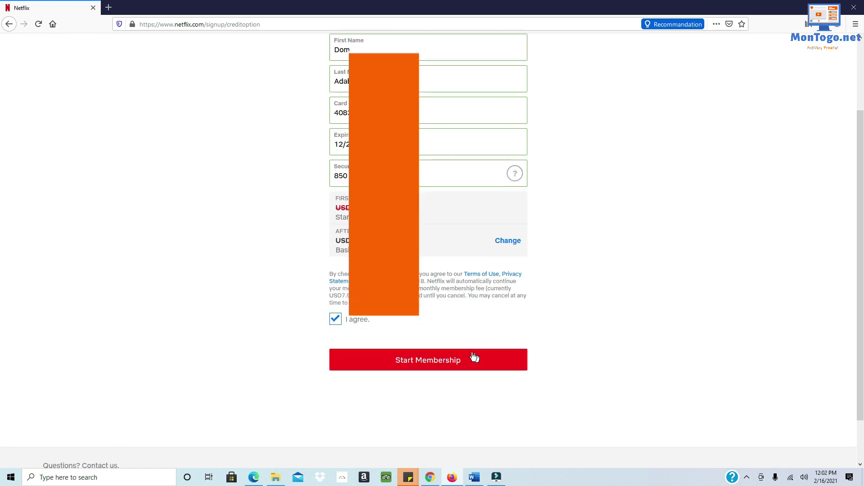
{"action": "left_click", "coordinate": [454, 360]}
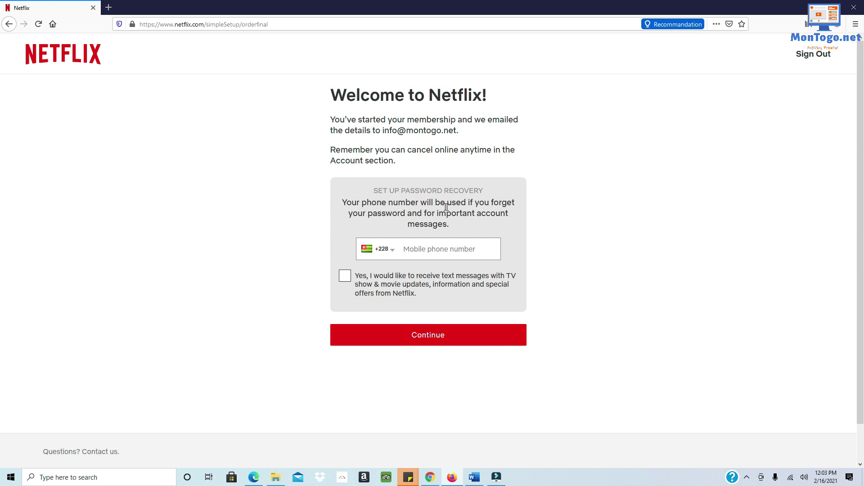
Step: Add the recovery phone number, opt into text messages, and pick Desktop or Laptop
{"action": "left_click", "coordinate": [414, 252]}
{"action": "type", "text": "90"}
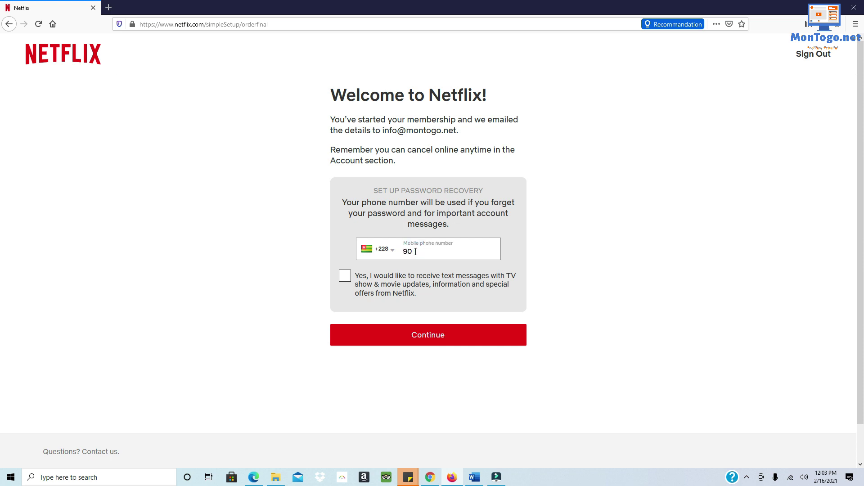
{"action": "type", "text": "554777"}
{"action": "left_click", "coordinate": [344, 276]}
{"action": "left_click", "coordinate": [431, 340]}
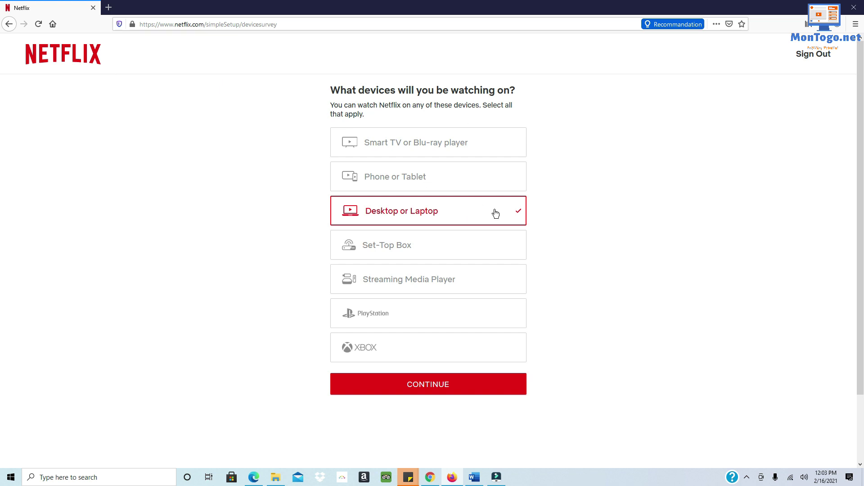
{"action": "left_click", "coordinate": [445, 385]}
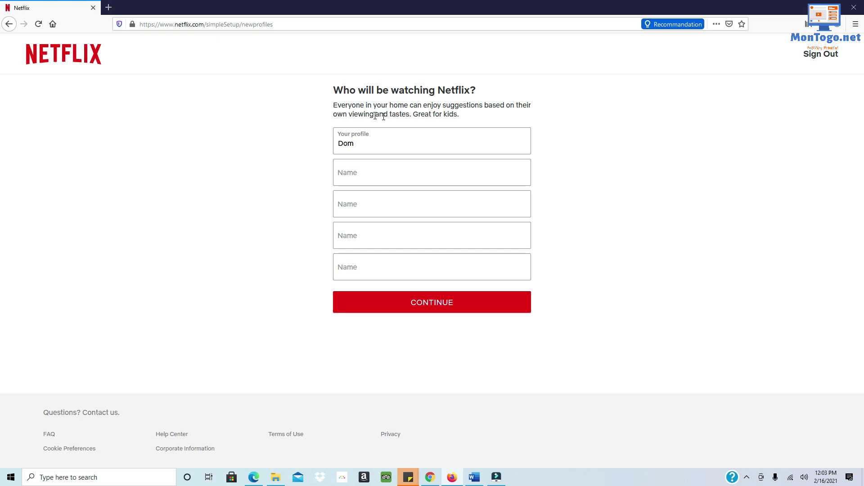
Step: Name three additional viewer profiles
{"action": "left_click", "coordinate": [369, 177]}
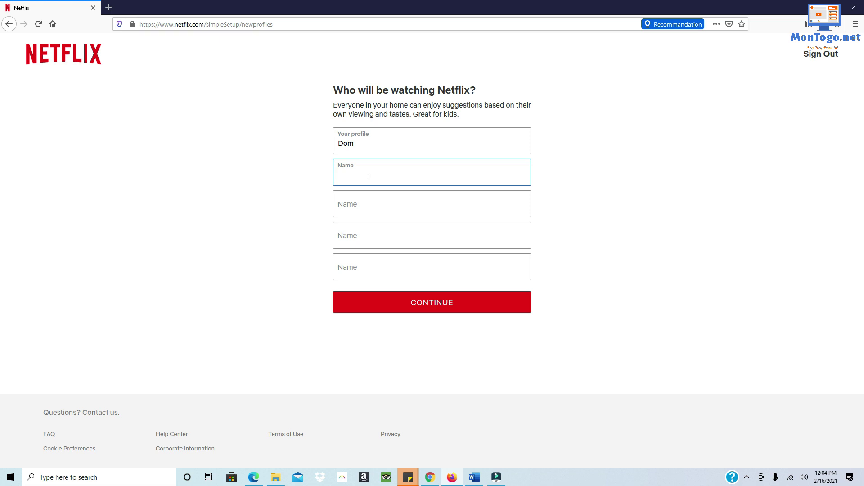
{"action": "type", "text": "S"}
{"action": "key", "text": "BackSpace"}
{"action": "type", "text": "Madame"}
{"action": "left_click", "coordinate": [361, 210]}
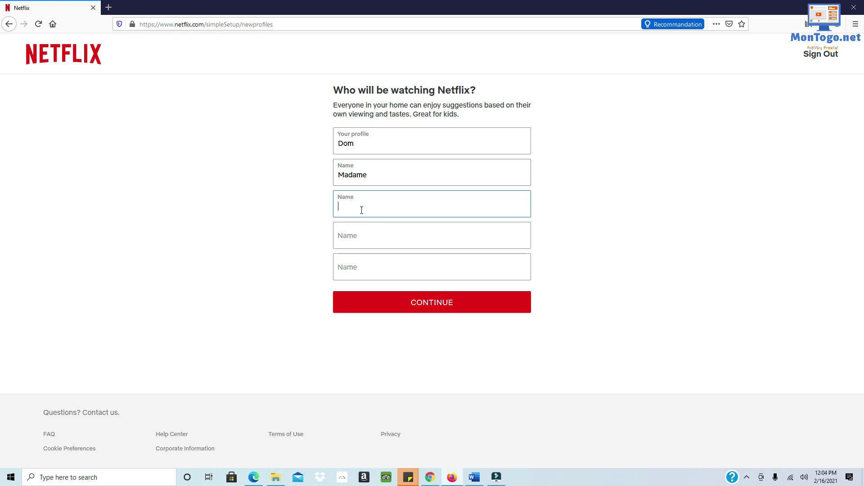
{"action": "type", "text": "Afi"}
{"action": "left_click", "coordinate": [380, 243]}
{"action": "type", "text": "Ja"}
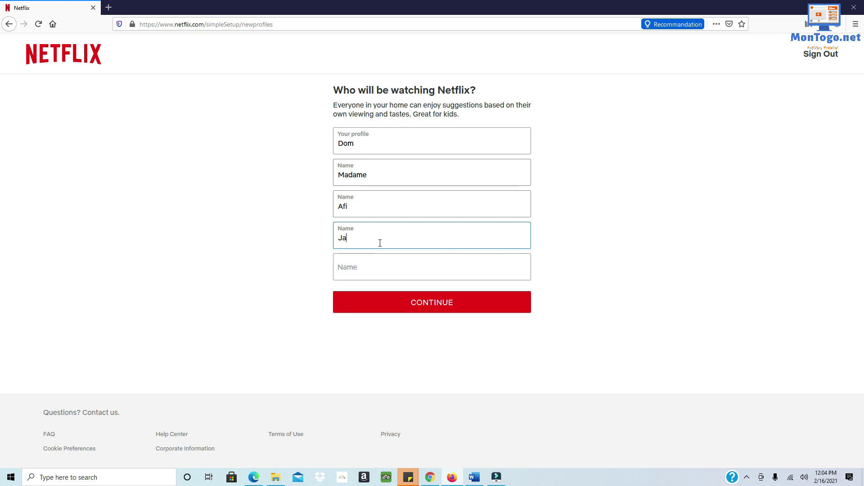
{"action": "type", "text": "cquy"}
{"action": "key", "text": "BackSpace"}
{"action": "key", "text": "BackSpace"}
{"action": "key", "text": "BackSpace"}
{"action": "key", "text": "BackSpace"}
{"action": "type", "text": "ky"}
Step: Confirm the names, mark no kids profiles, and keep English and Français as languages
{"action": "left_click", "coordinate": [428, 300]}
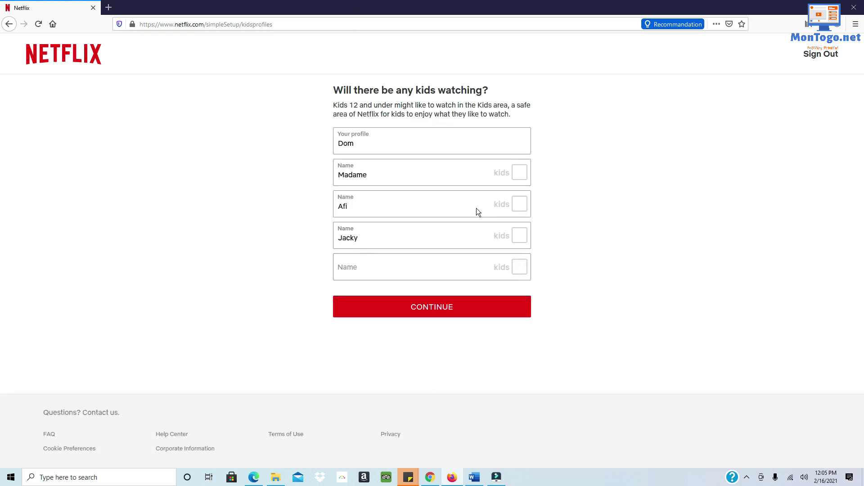
{"action": "left_click", "coordinate": [451, 309]}
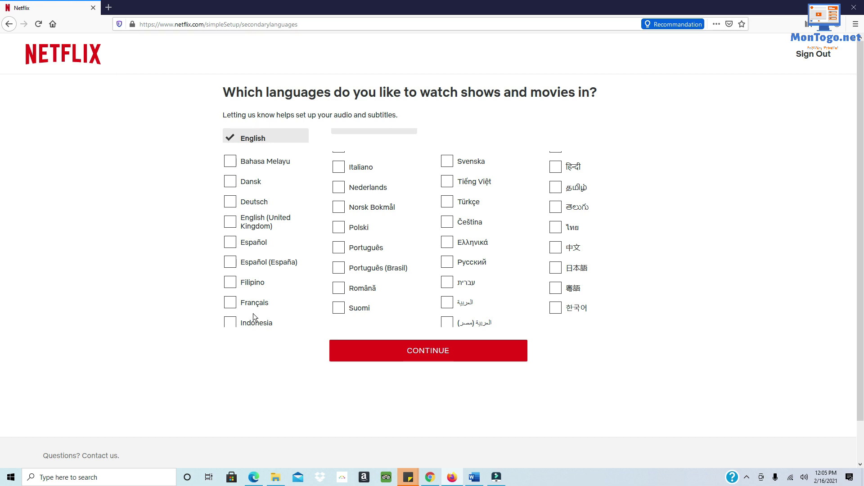
{"action": "left_click", "coordinate": [413, 352]}
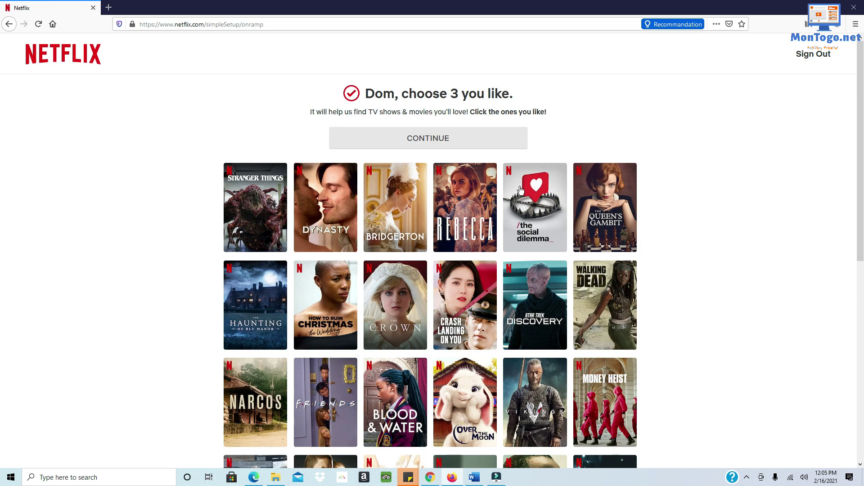
Step: Look over the poster grid and submit show preferences to reach the home page
{"action": "scroll", "coordinate": [520, 189], "scroll_direction": "down", "scroll_amount": 20}
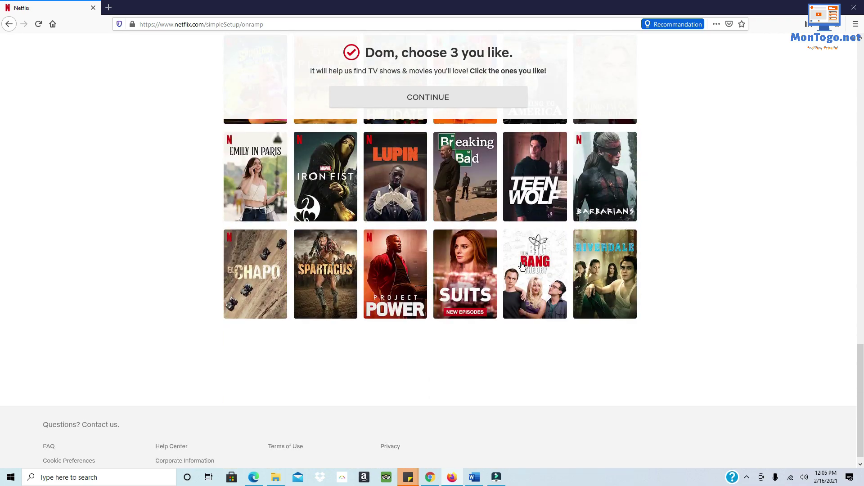
{"action": "scroll", "coordinate": [522, 265], "scroll_direction": "up", "scroll_amount": 15}
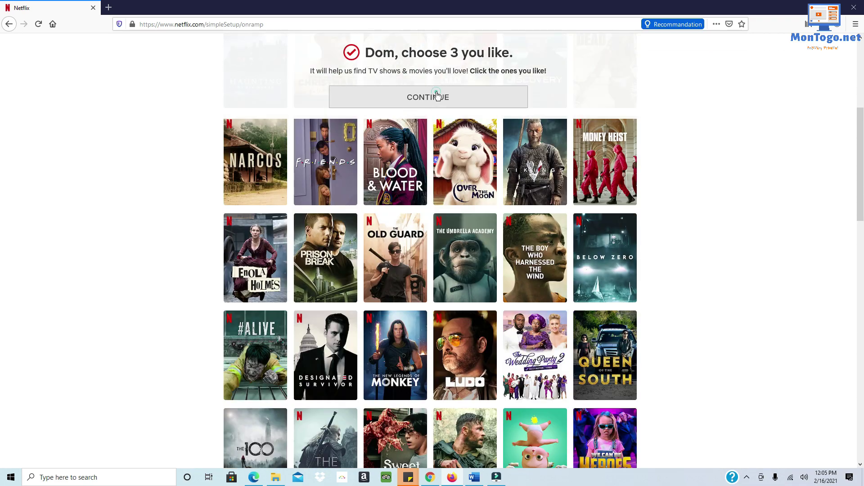
{"action": "left_click", "coordinate": [438, 97]}
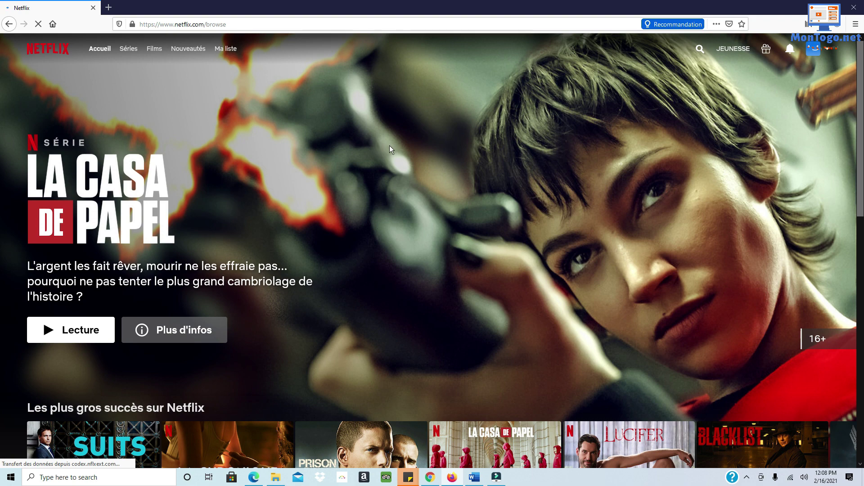
Step: Browse the home rows, then play La casa de papel episode 1 from the banner
{"action": "scroll", "coordinate": [390, 144], "scroll_direction": "down", "scroll_amount": 2}
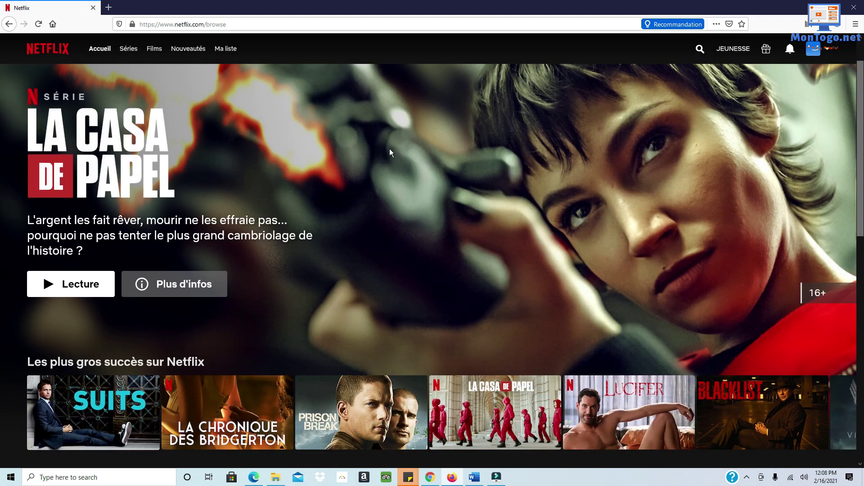
{"action": "scroll", "coordinate": [390, 149], "scroll_direction": "down", "scroll_amount": 4}
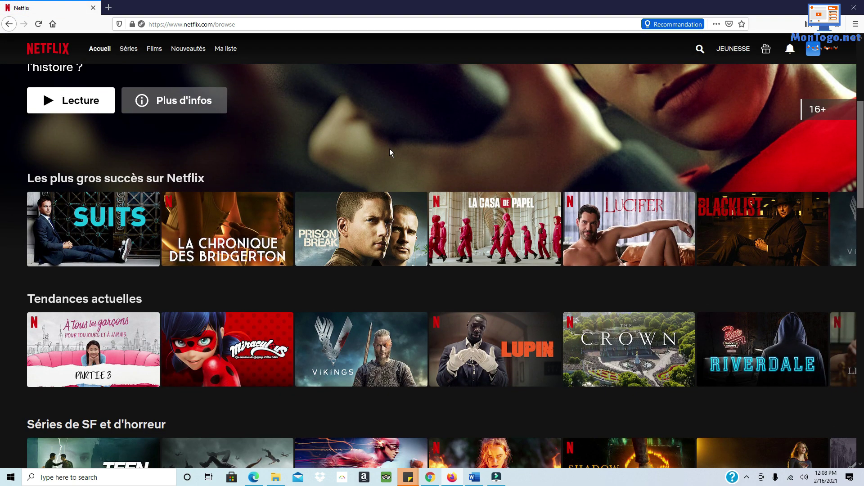
{"action": "scroll", "coordinate": [390, 149], "scroll_direction": "down", "scroll_amount": 9}
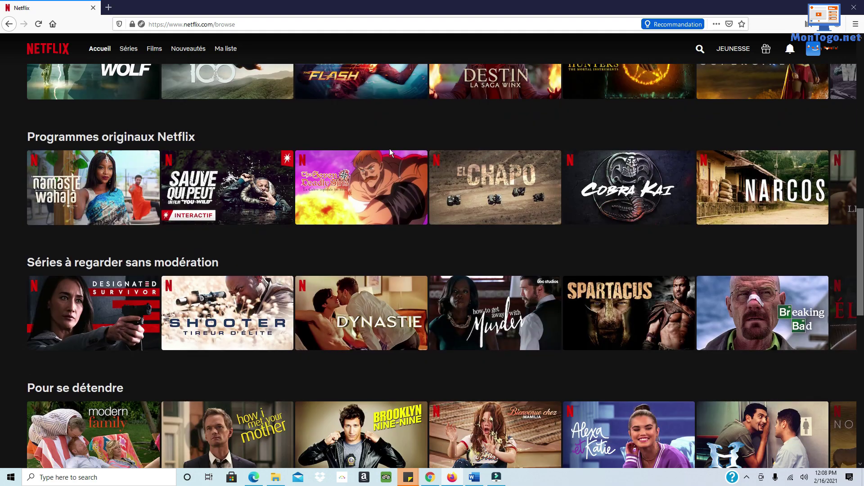
{"action": "scroll", "coordinate": [390, 149], "scroll_direction": "down", "scroll_amount": 4}
{"action": "scroll", "coordinate": [304, 259], "scroll_direction": "up", "scroll_amount": 3}
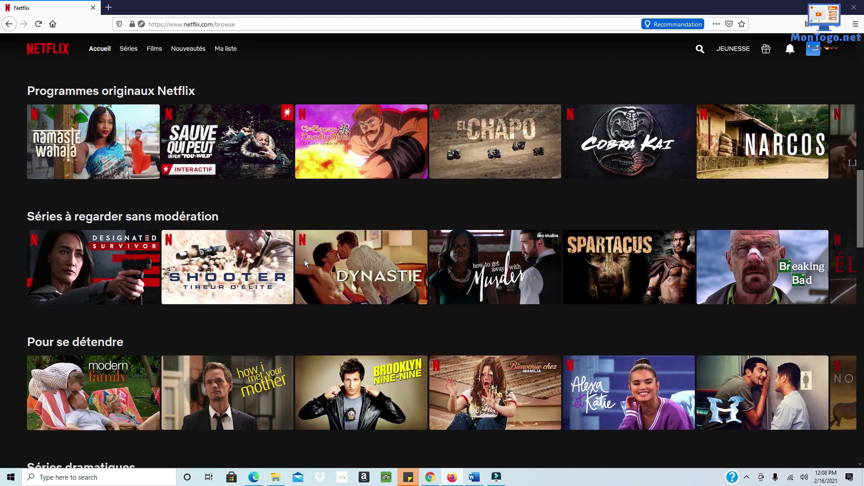
{"action": "scroll", "coordinate": [305, 260], "scroll_direction": "up", "scroll_amount": 15}
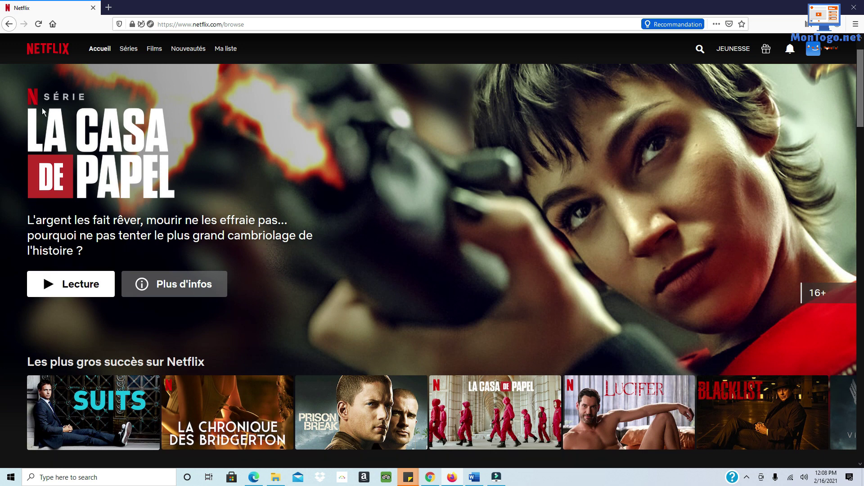
{"action": "left_click", "coordinate": [49, 289]}
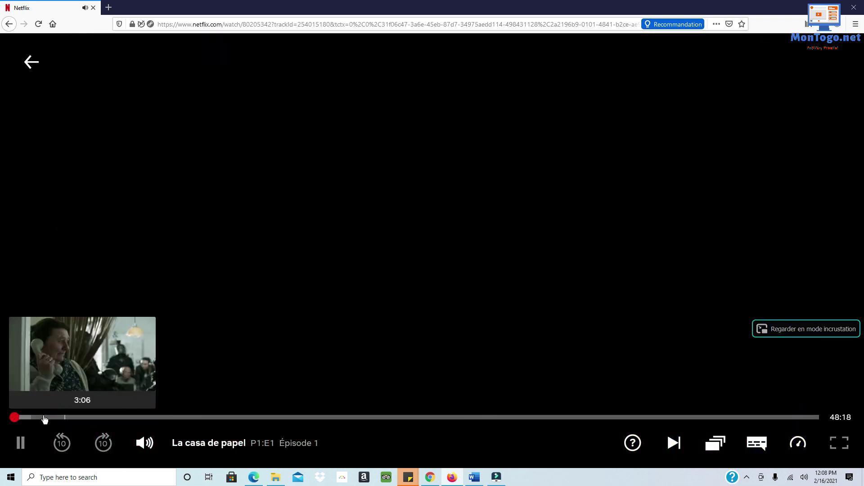
Step: Seek ahead to 26:53 remaining, check the French audio and subtitles-off settings, then return to browsing
{"action": "left_click", "coordinate": [27, 417]}
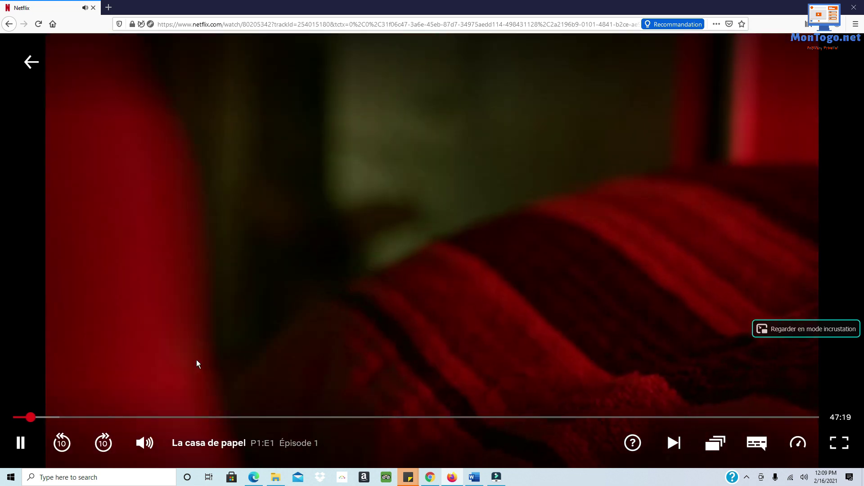
{"action": "left_click", "coordinate": [20, 444]}
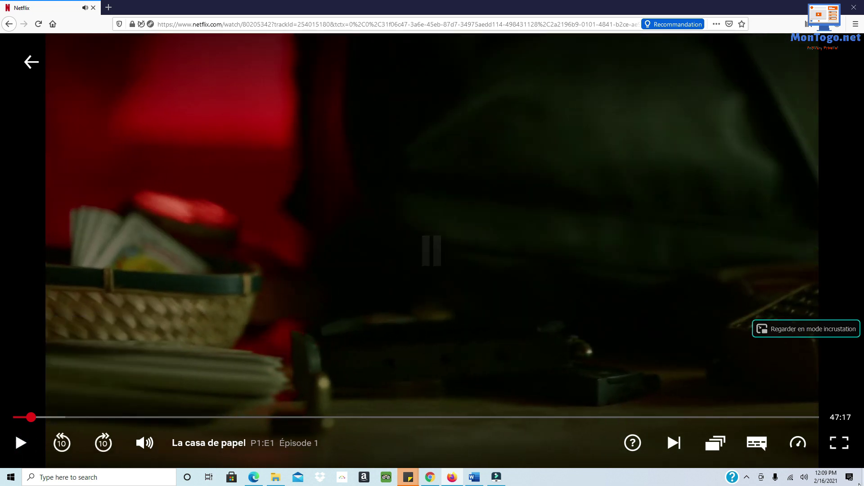
{"action": "left_click", "coordinate": [762, 445]}
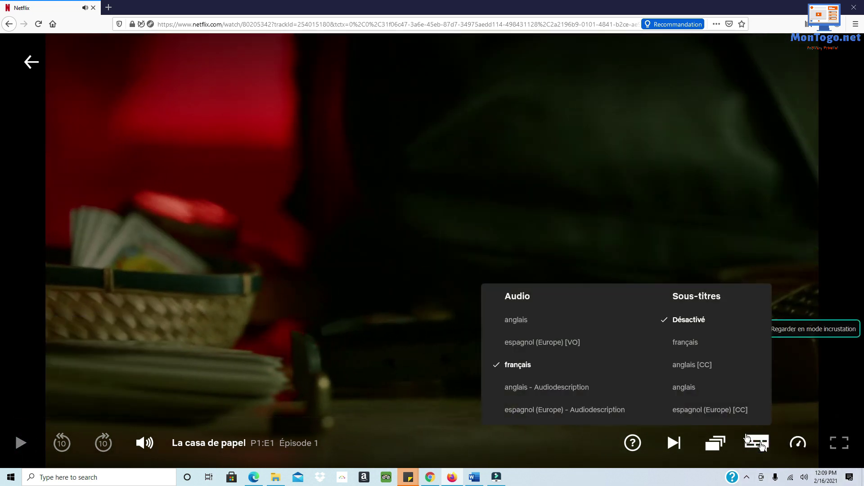
{"action": "left_click", "coordinate": [565, 222]}
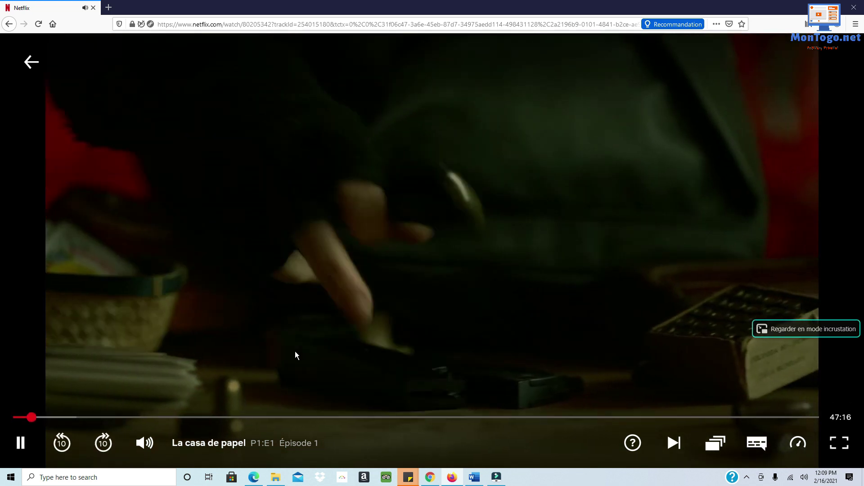
{"action": "left_click", "coordinate": [371, 417]}
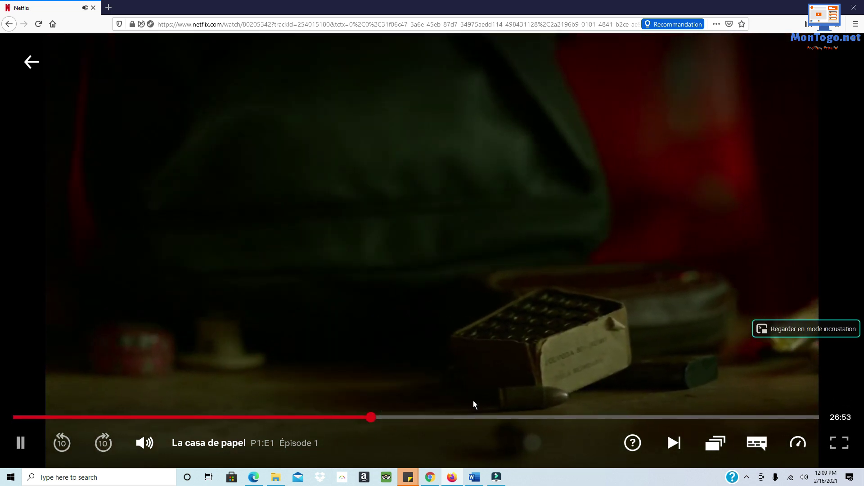
{"action": "left_click", "coordinate": [27, 62]}
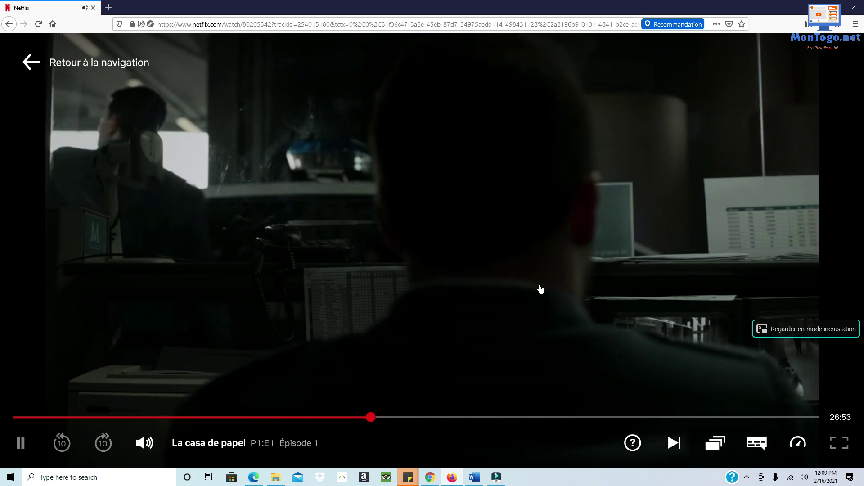
Step: Start Jane the Virgin from Séries comiques, go back, and search for 'film africain'
{"action": "scroll", "coordinate": [279, 138], "scroll_direction": "down", "scroll_amount": 6}
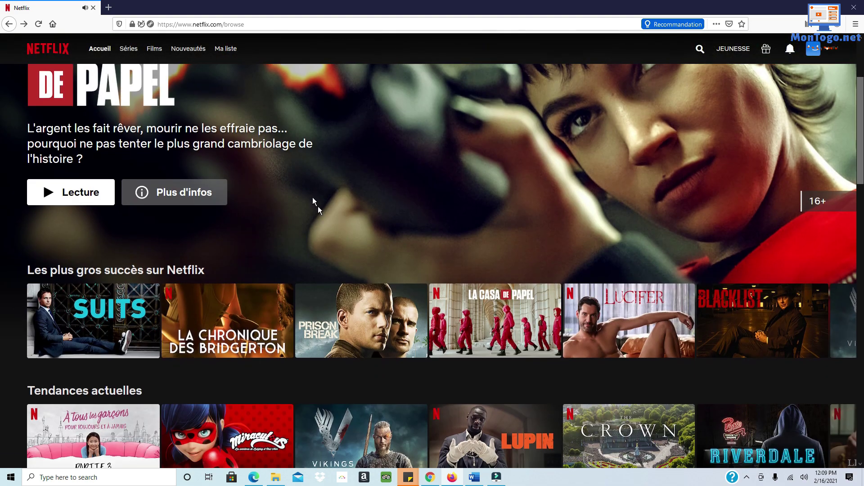
{"action": "scroll", "coordinate": [321, 244], "scroll_direction": "down", "scroll_amount": 10}
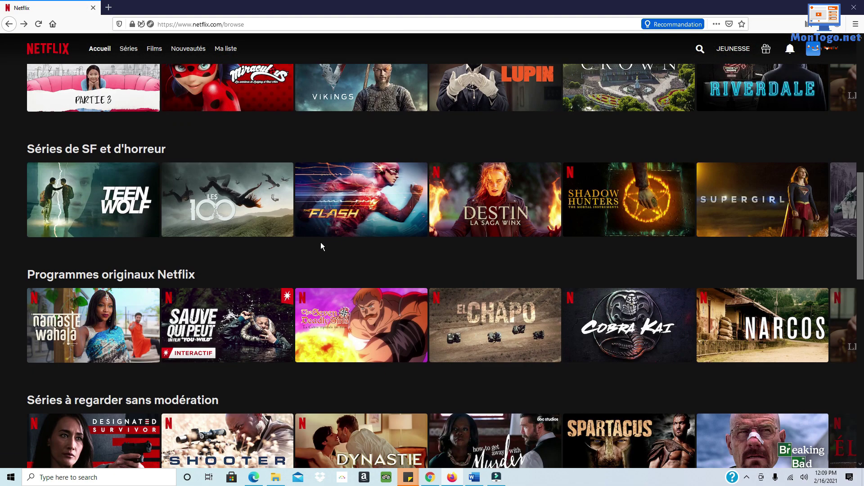
{"action": "scroll", "coordinate": [355, 273], "scroll_direction": "down", "scroll_amount": 10}
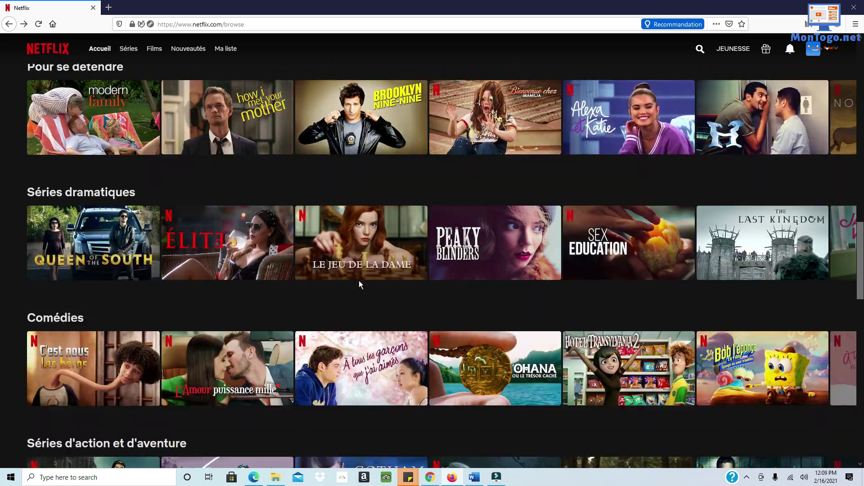
{"action": "scroll", "coordinate": [366, 298], "scroll_direction": "down", "scroll_amount": 8}
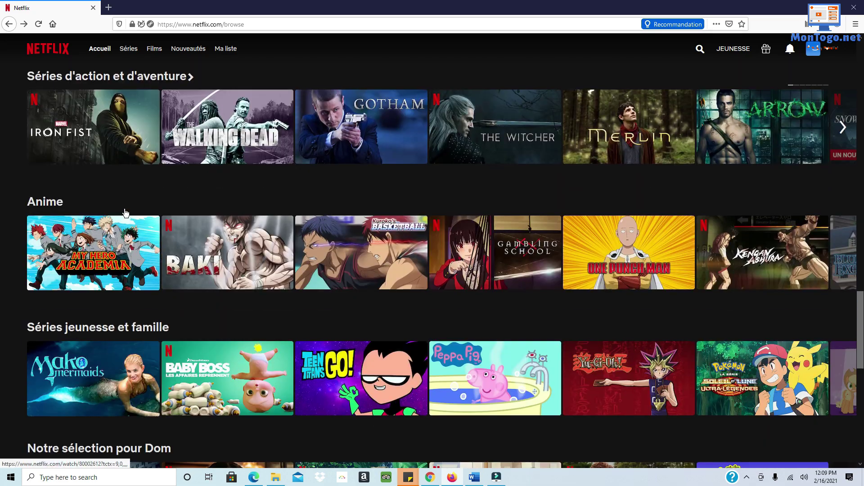
{"action": "scroll", "coordinate": [396, 298], "scroll_direction": "down", "scroll_amount": 7}
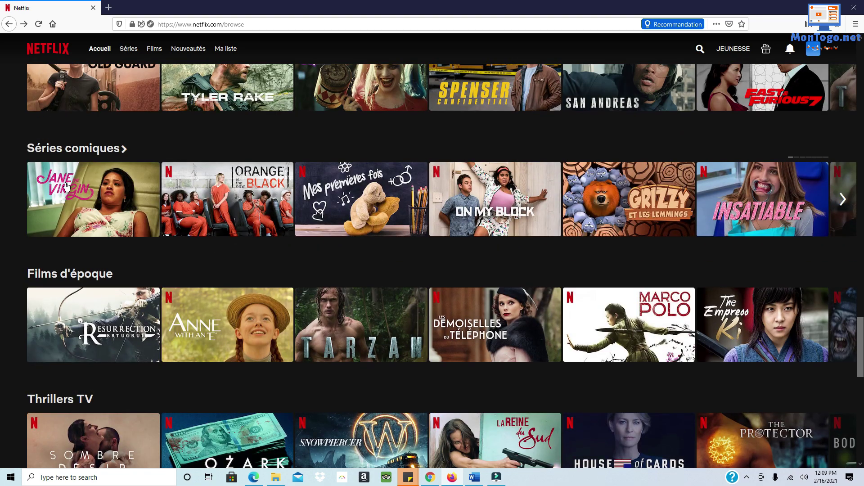
{"action": "mouse_move", "coordinate": [67, 186]}
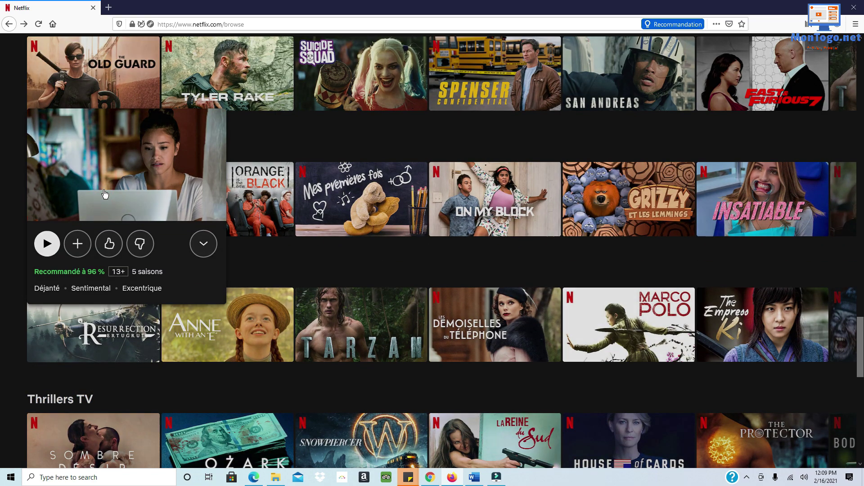
{"action": "left_click", "coordinate": [104, 194]}
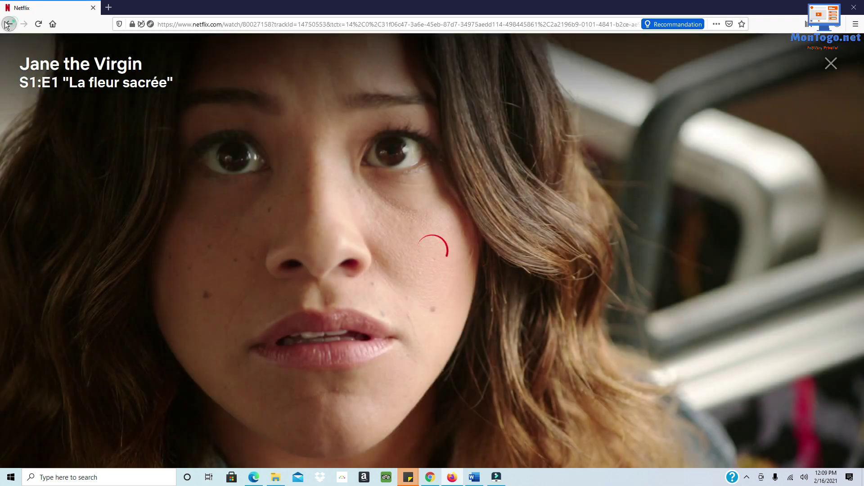
{"action": "left_click", "coordinate": [9, 24]}
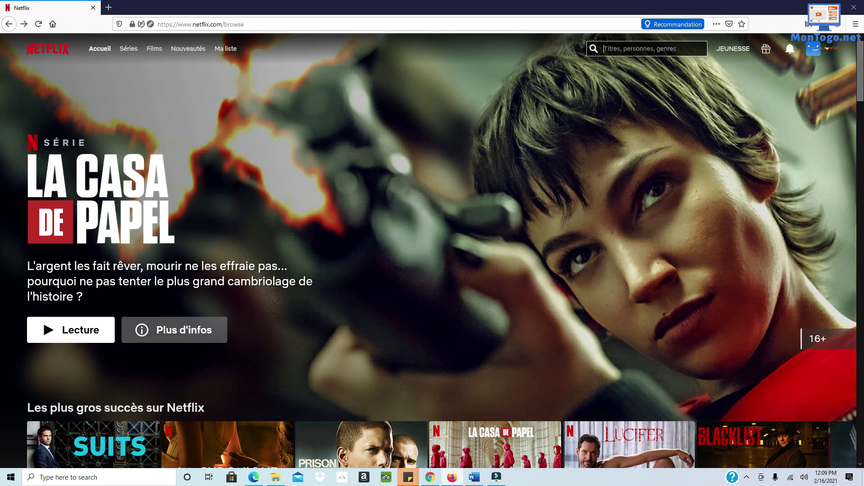
{"action": "type", "text": "film africain"}
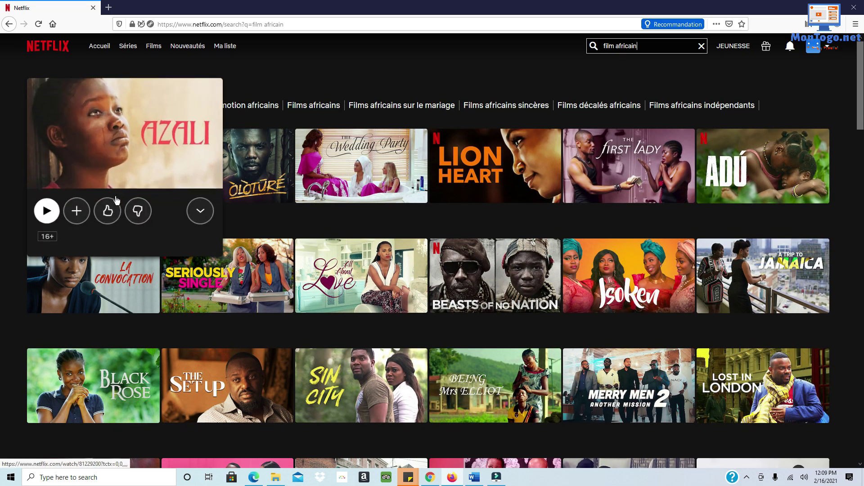
Step: Play The Wedding Party from the search results and skip ahead to about 4:09
{"action": "scroll", "coordinate": [400, 228], "scroll_direction": "down", "scroll_amount": 4}
{"action": "scroll", "coordinate": [398, 228], "scroll_direction": "down", "scroll_amount": 7}
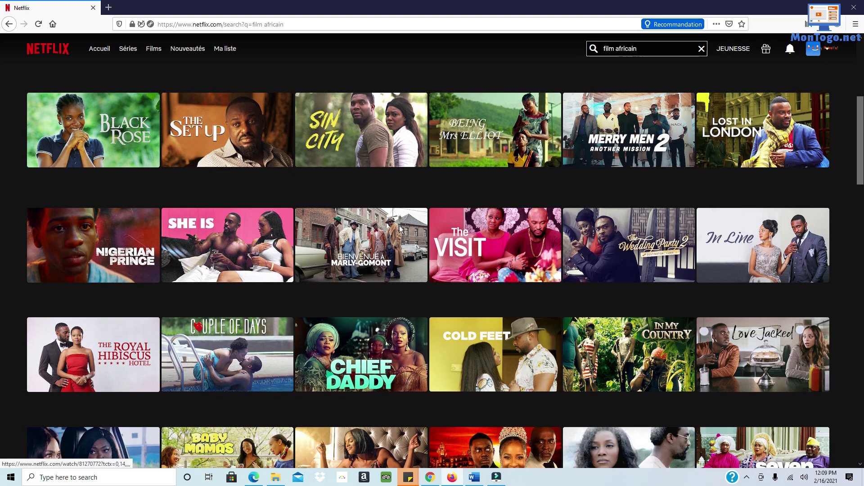
{"action": "scroll", "coordinate": [400, 231], "scroll_direction": "up", "scroll_amount": 9}
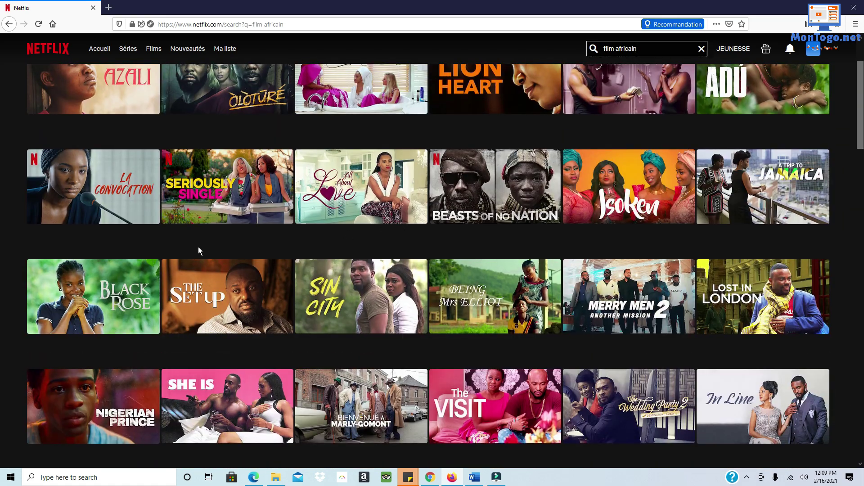
{"action": "scroll", "coordinate": [198, 247], "scroll_direction": "up", "scroll_amount": 2}
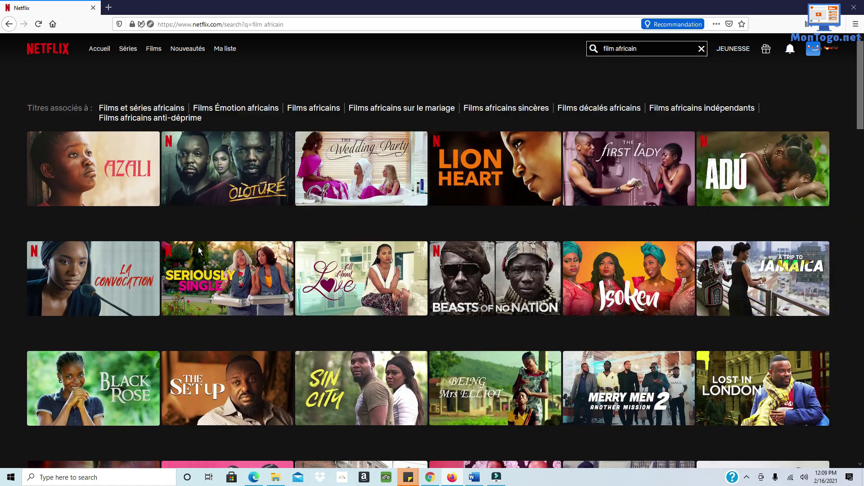
{"action": "left_click", "coordinate": [374, 171]}
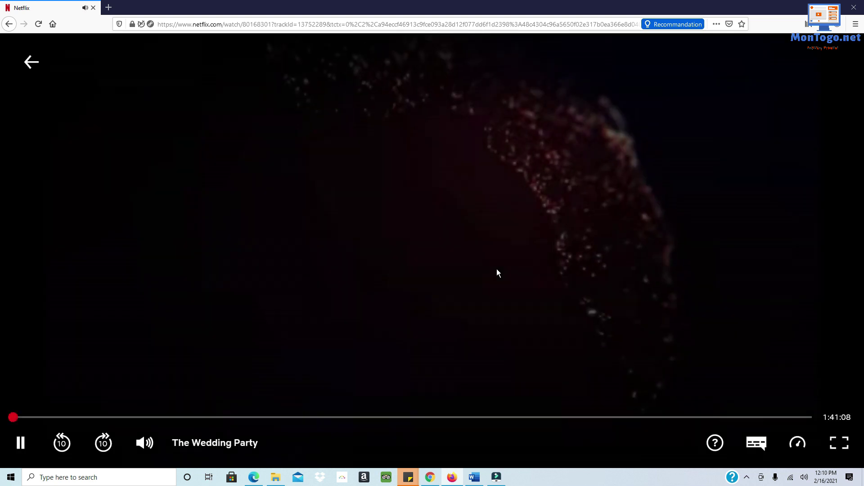
{"action": "left_click", "coordinate": [47, 418]}
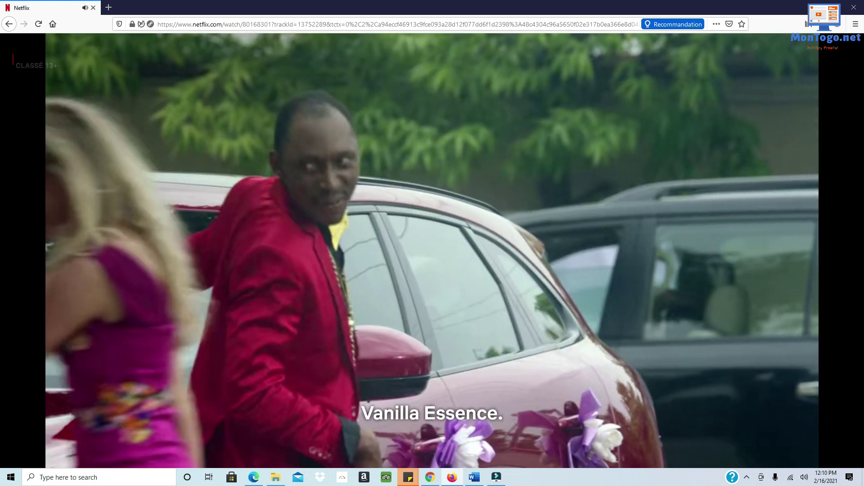
{"action": "mouse_move", "coordinate": [523, 272]}
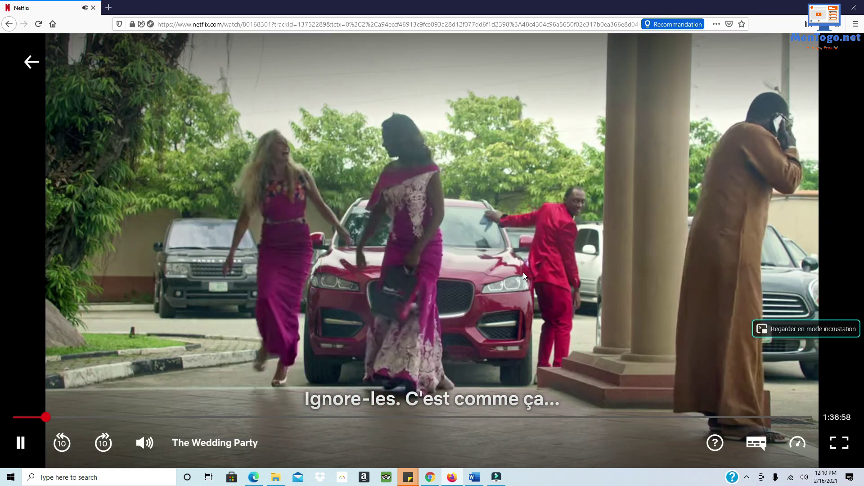
{"action": "mouse_move", "coordinate": [763, 445]}
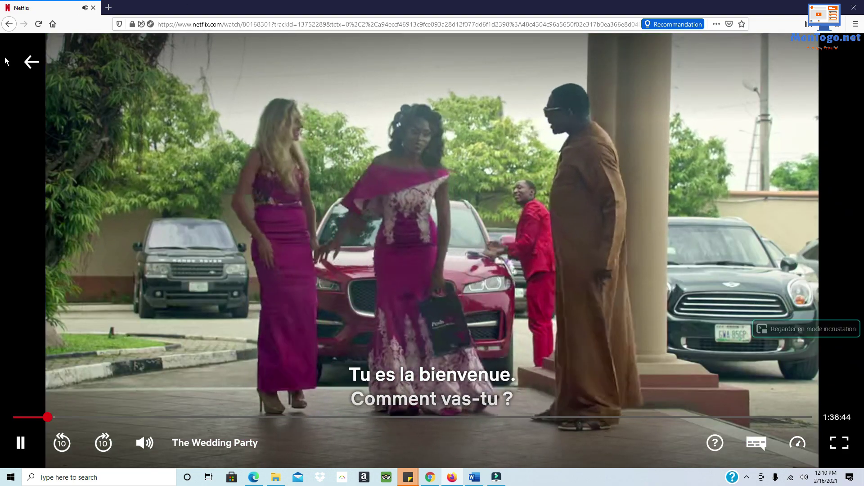
Step: Leave the player and browse the 'film africain' search results
{"action": "left_click", "coordinate": [31, 62]}
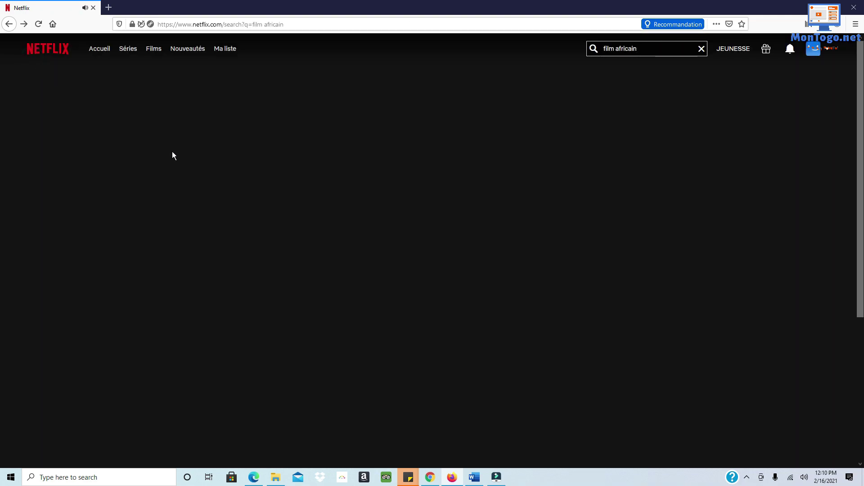
{"action": "scroll", "coordinate": [194, 216], "scroll_direction": "down", "scroll_amount": 3}
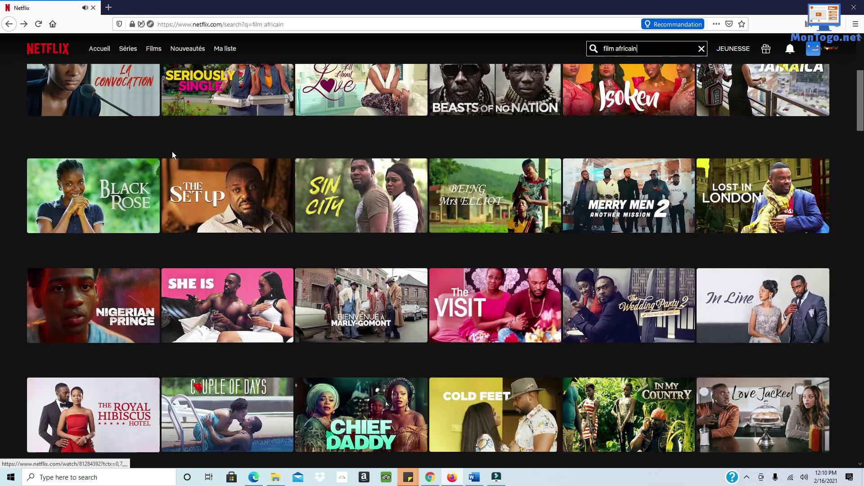
{"action": "scroll", "coordinate": [192, 270], "scroll_direction": "down", "scroll_amount": 1}
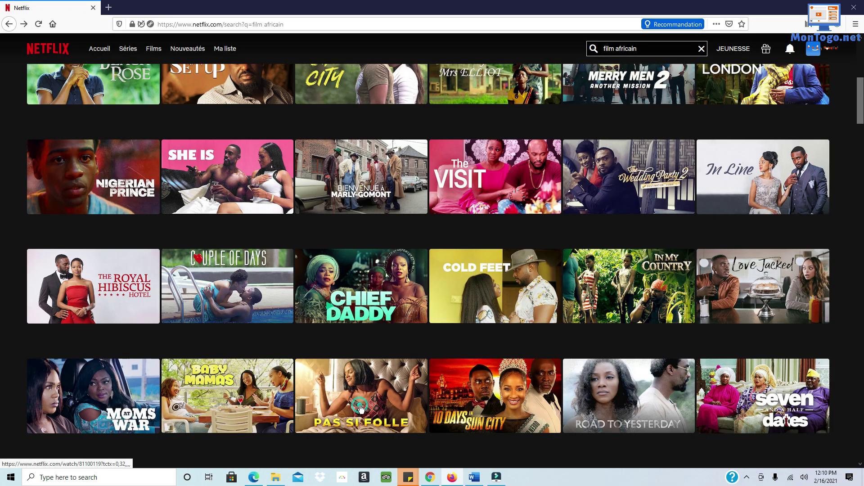
{"action": "scroll", "coordinate": [472, 280], "scroll_direction": "down", "scroll_amount": 3}
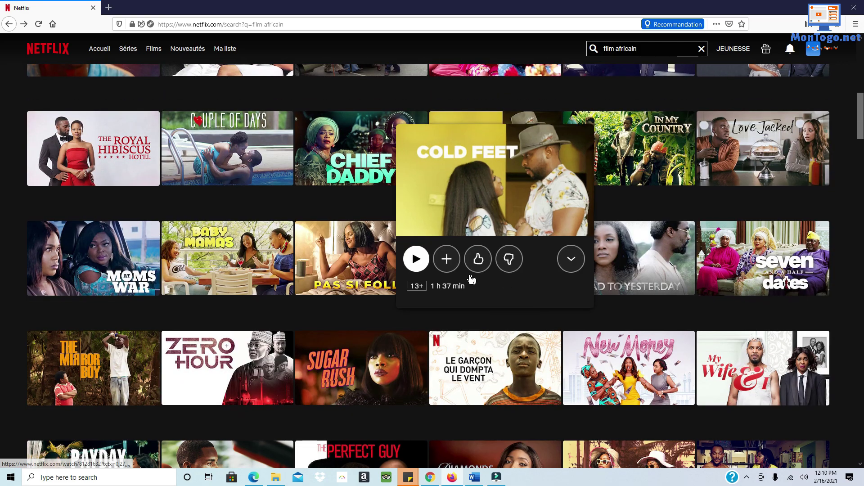
{"action": "scroll", "coordinate": [471, 280], "scroll_direction": "down", "scroll_amount": 5}
{"action": "scroll", "coordinate": [220, 155], "scroll_direction": "up", "scroll_amount": 4}
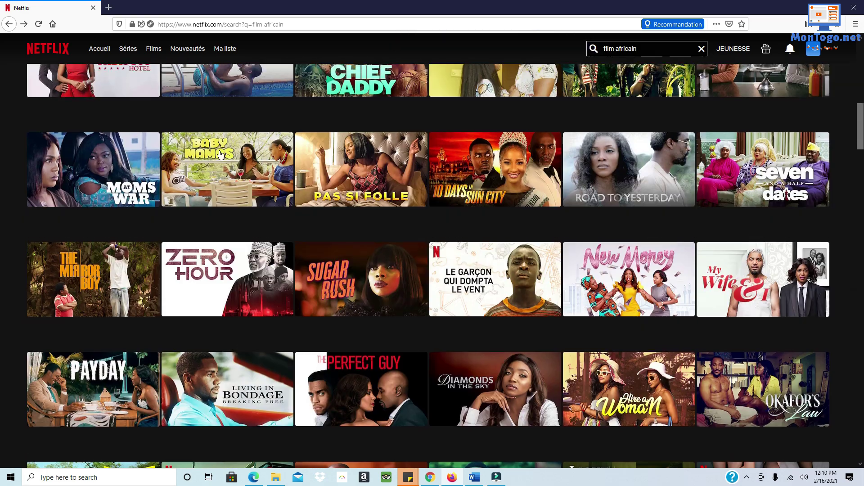
{"action": "scroll", "coordinate": [221, 155], "scroll_direction": "up", "scroll_amount": 5}
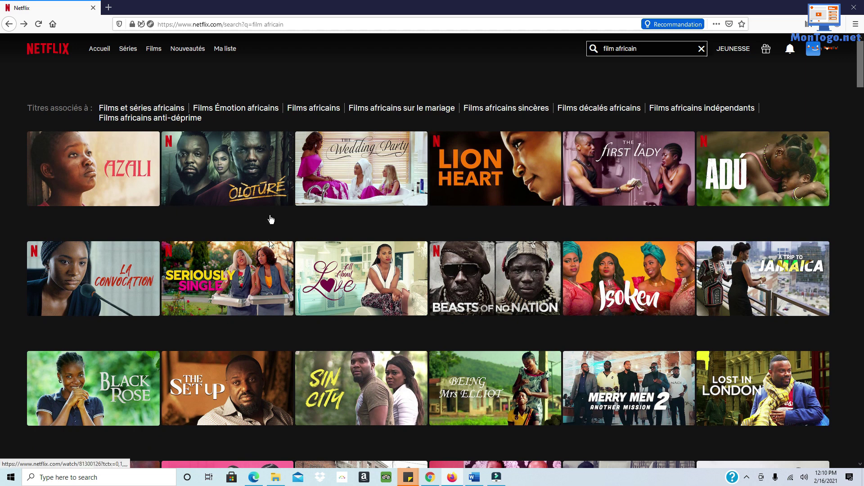
{"action": "left_click", "coordinate": [9, 478]}
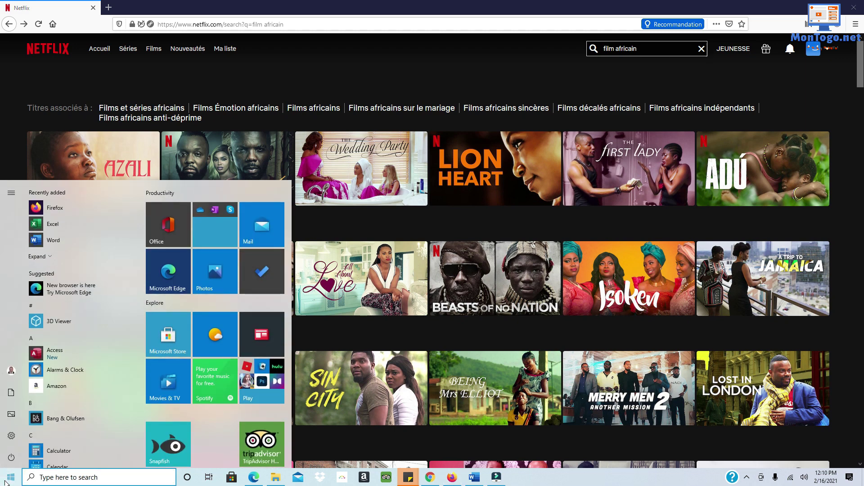
Step: Search the Start menu for 'netf' and launch the Netflix app
{"action": "scroll", "coordinate": [235, 417], "scroll_direction": "down", "scroll_amount": 3}
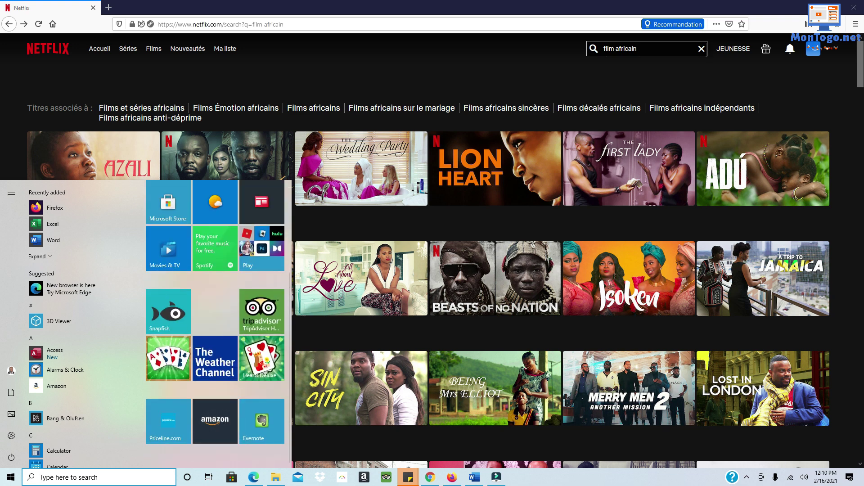
{"action": "scroll", "coordinate": [212, 291], "scroll_direction": "up", "scroll_amount": 3}
{"action": "left_click", "coordinate": [118, 478]}
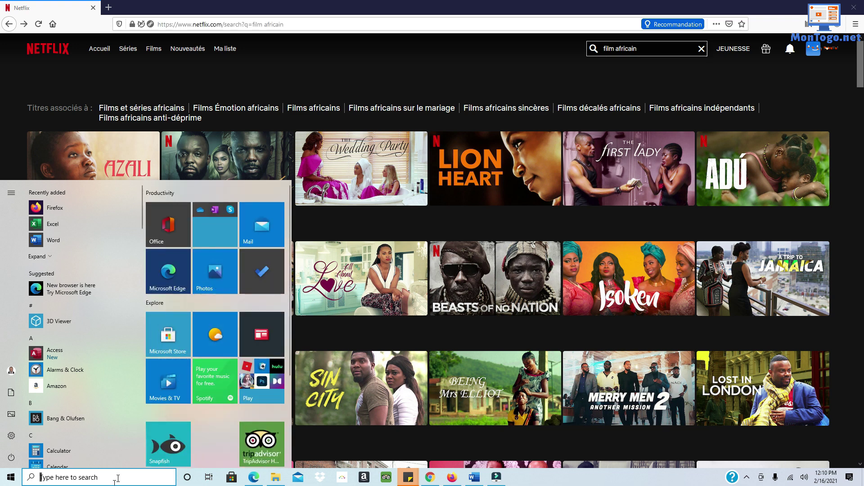
{"action": "type", "text": "net"}
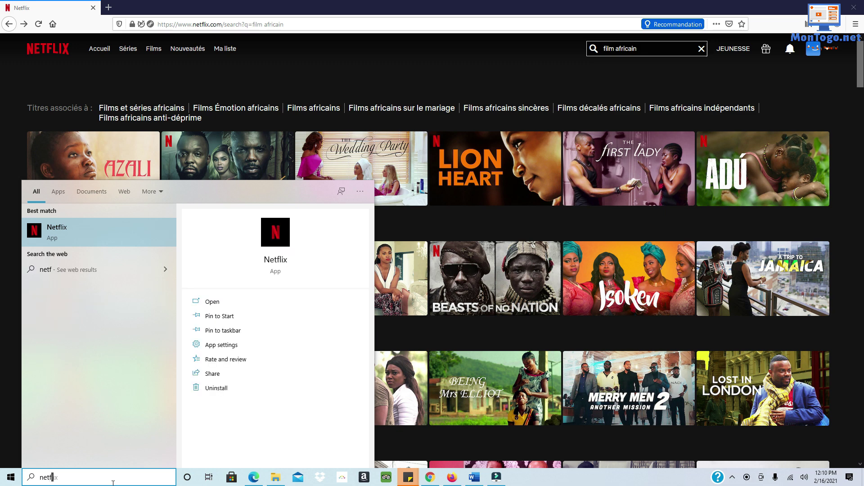
{"action": "type", "text": "f"}
{"action": "left_click", "coordinate": [273, 250]}
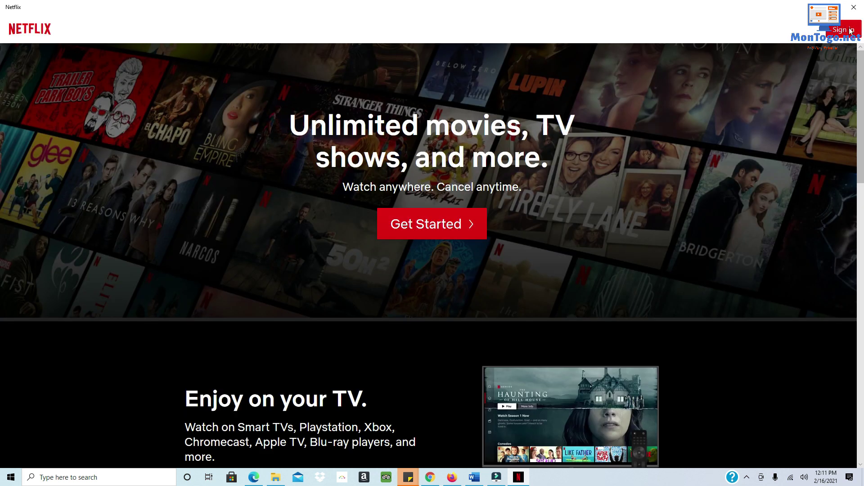
Step: Sign in to the Netflix app with the account e-mail and password
{"action": "left_click", "coordinate": [848, 30]}
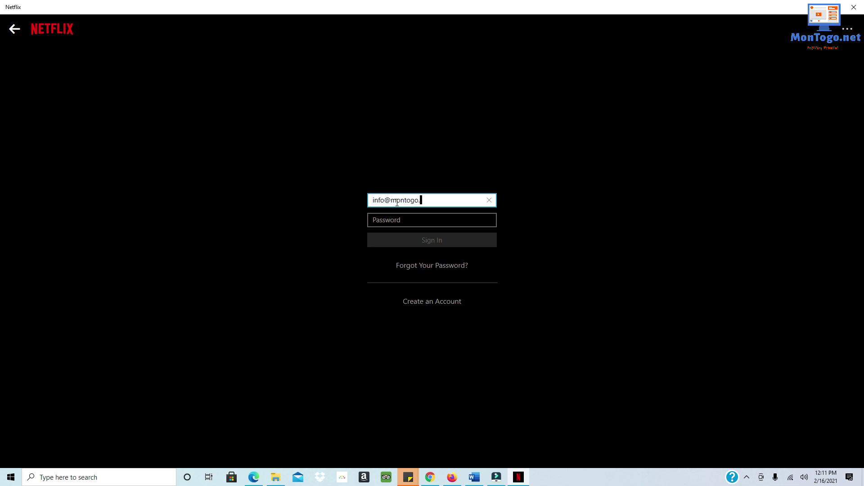
{"action": "left_click", "coordinate": [393, 219]}
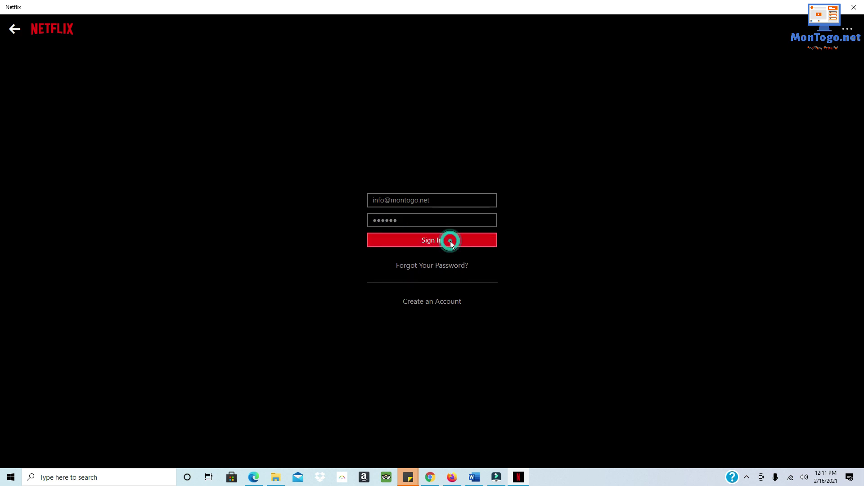
{"action": "left_click", "coordinate": [451, 242]}
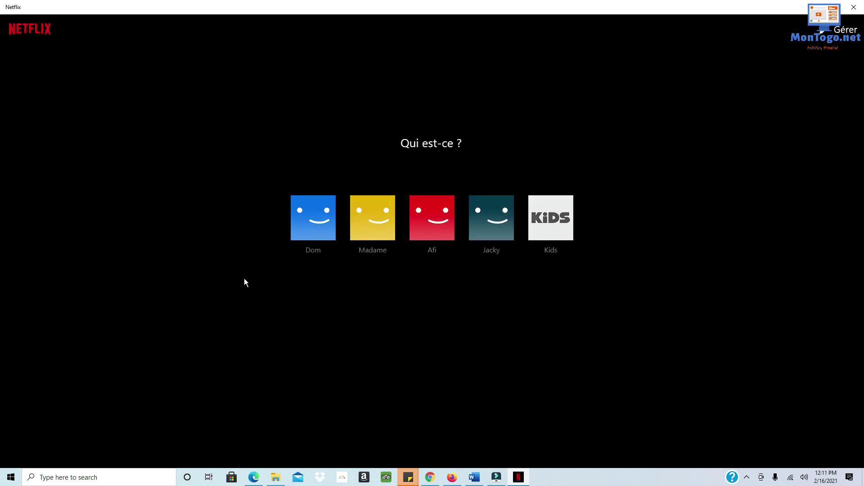
Step: Enter the first profile and browse the 'Contenu téléchargeable' catalogue
{"action": "left_click", "coordinate": [318, 229]}
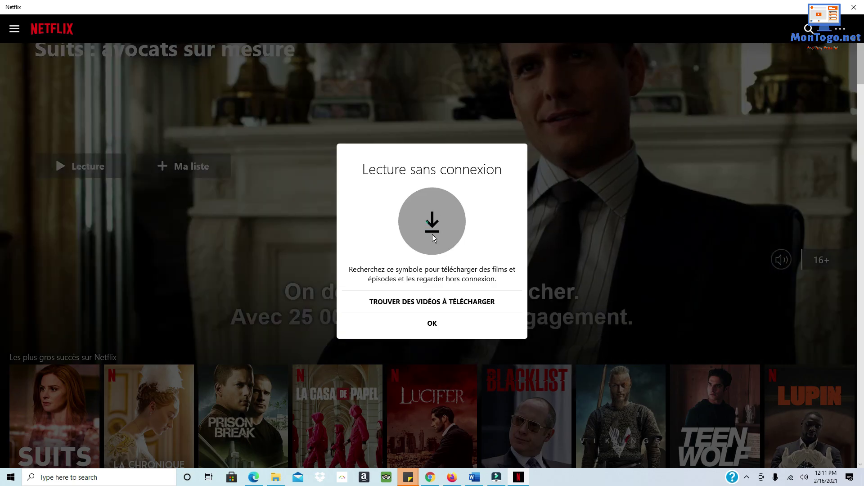
{"action": "key", "text": "Return"}
{"action": "scroll", "coordinate": [347, 204], "scroll_direction": "down", "scroll_amount": 6}
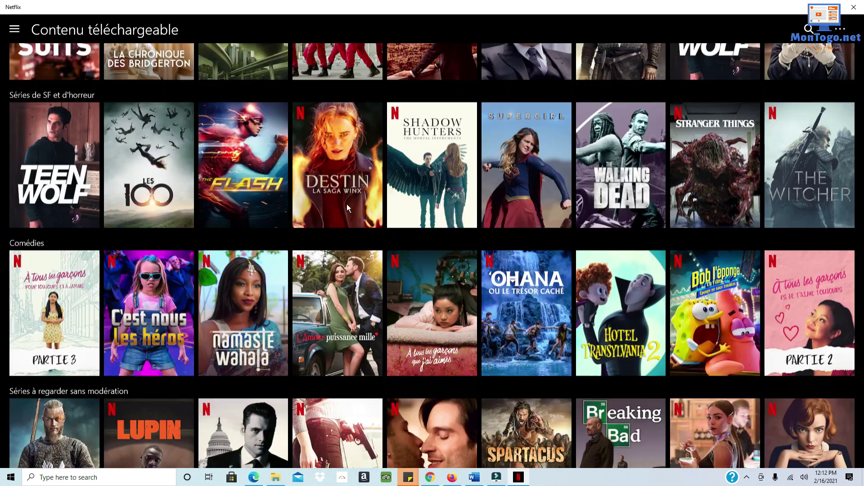
{"action": "scroll", "coordinate": [402, 241], "scroll_direction": "down", "scroll_amount": 8}
{"action": "scroll", "coordinate": [401, 242], "scroll_direction": "up", "scroll_amount": 8}
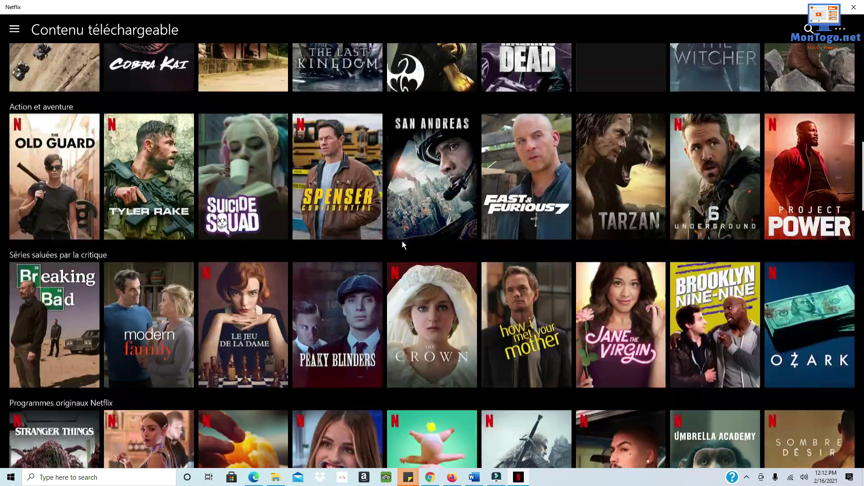
{"action": "scroll", "coordinate": [401, 242], "scroll_direction": "up", "scroll_amount": 4}
{"action": "scroll", "coordinate": [122, 138], "scroll_direction": "up", "scroll_amount": 3}
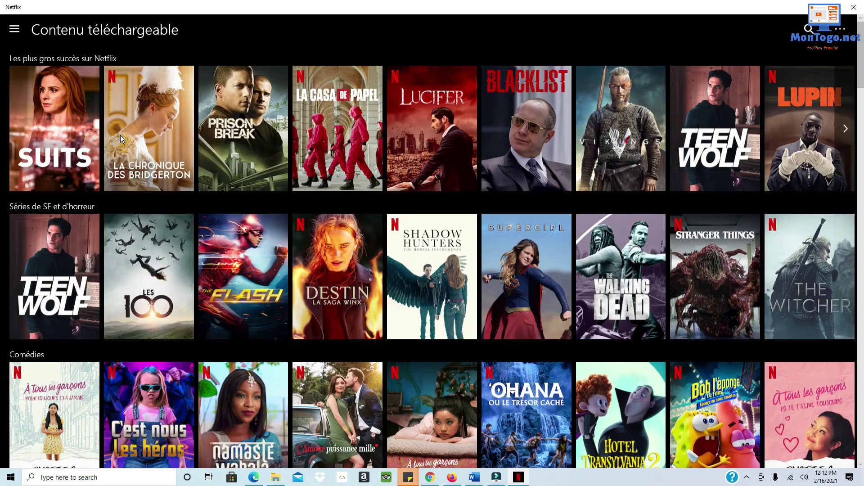
Step: Download La casa de papel part 1 episodes 1 and 2 and view the downloads in progress
{"action": "left_click", "coordinate": [317, 135]}
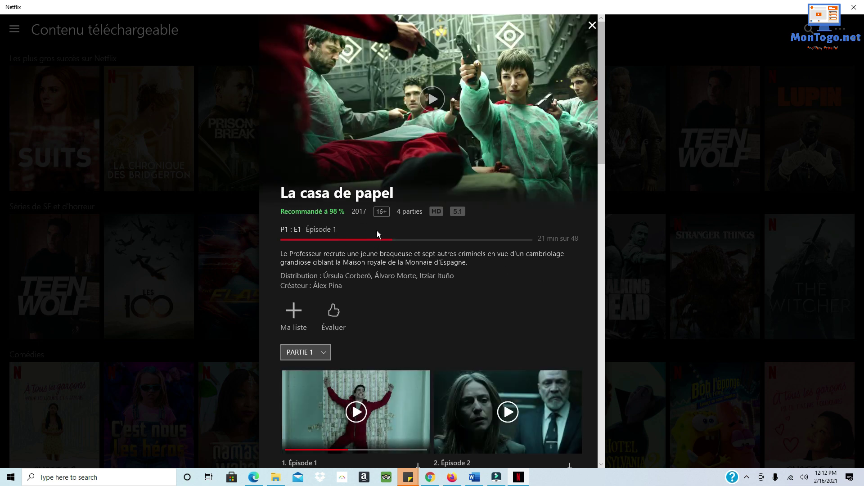
{"action": "scroll", "coordinate": [424, 198], "scroll_direction": "down", "scroll_amount": 5}
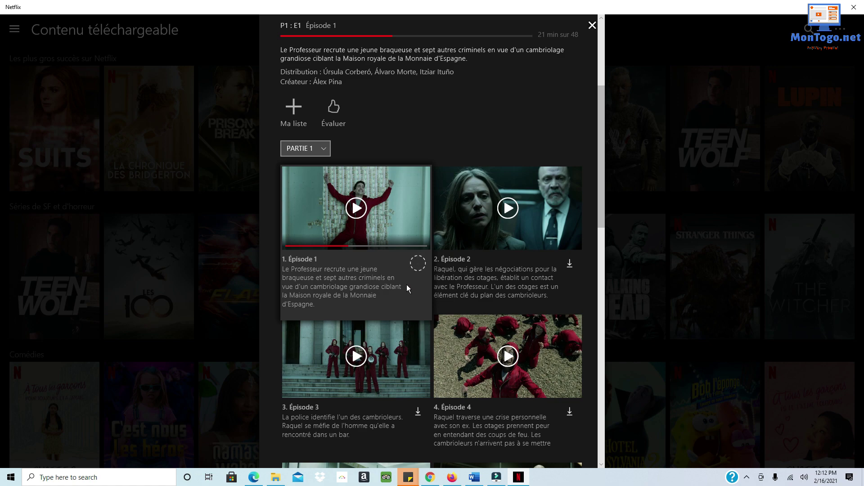
{"action": "left_click", "coordinate": [569, 263]}
{"action": "scroll", "coordinate": [443, 263], "scroll_direction": "down", "scroll_amount": 15}
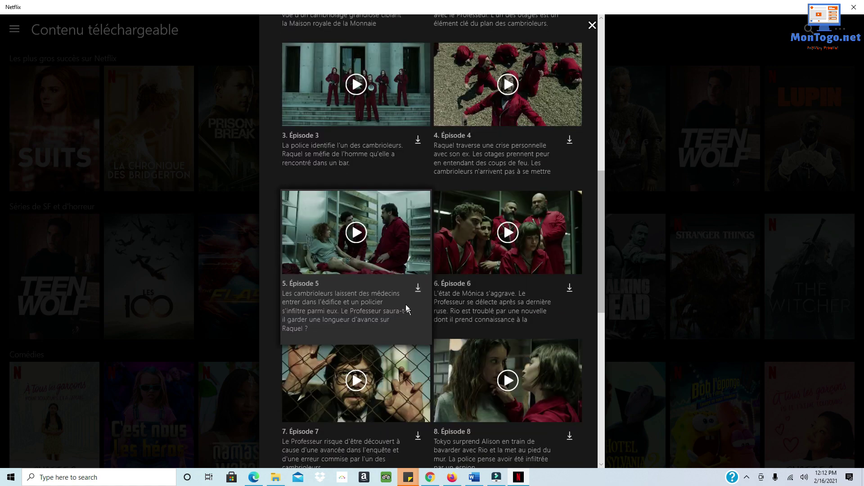
{"action": "scroll", "coordinate": [399, 298], "scroll_direction": "up", "scroll_amount": 15}
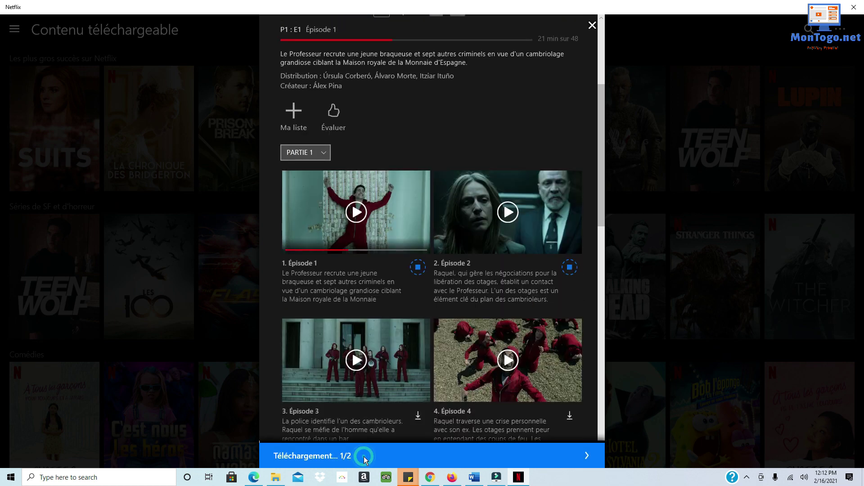
{"action": "left_click", "coordinate": [364, 457]}
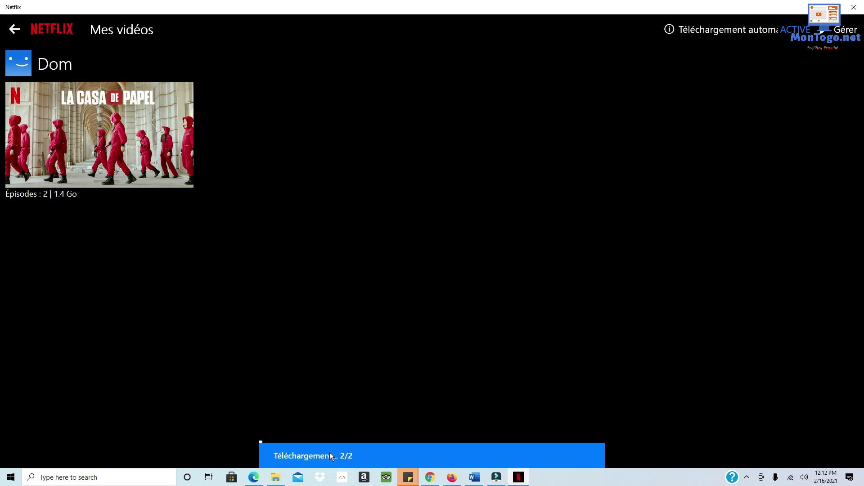
Step: Check the La casa de papel details in Mes vidéos, then return to the home page
{"action": "left_click", "coordinate": [107, 128]}
{"action": "left_click", "coordinate": [65, 99]}
{"action": "left_click", "coordinate": [360, 446]}
{"action": "scroll", "coordinate": [423, 296], "scroll_direction": "down", "scroll_amount": 1}
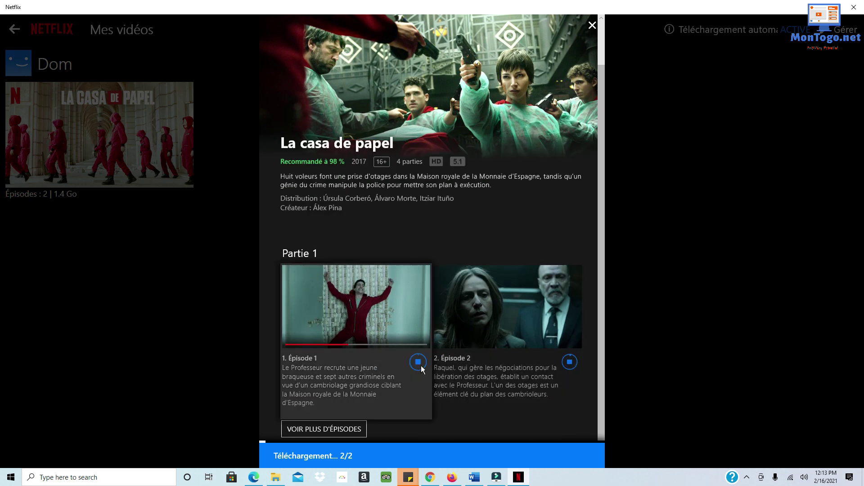
{"action": "key", "text": "Escape"}
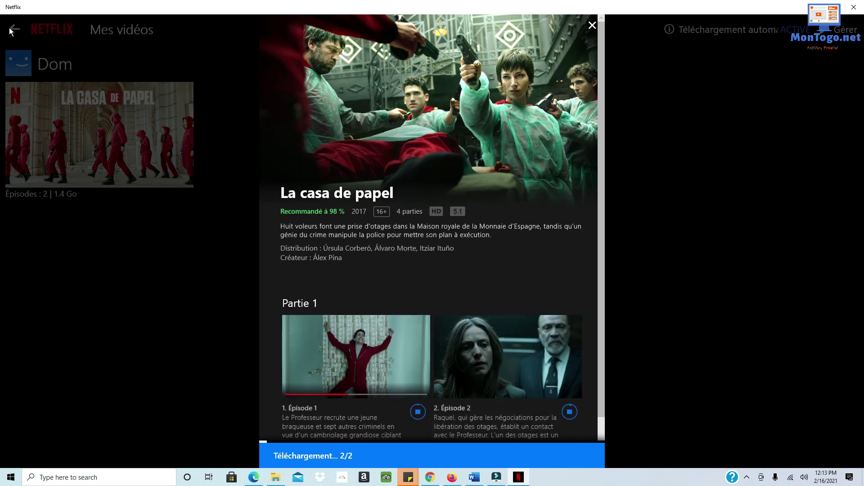
{"action": "left_click", "coordinate": [20, 35]}
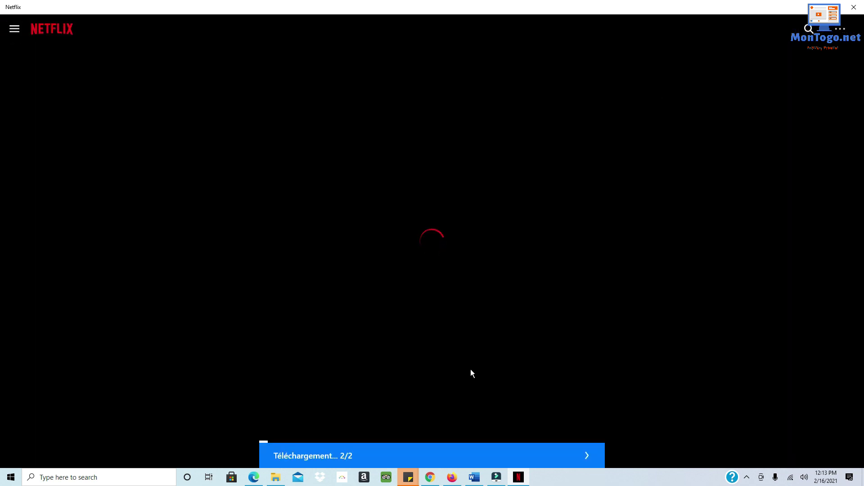
{"action": "scroll", "coordinate": [220, 215], "scroll_direction": "down", "scroll_amount": 3}
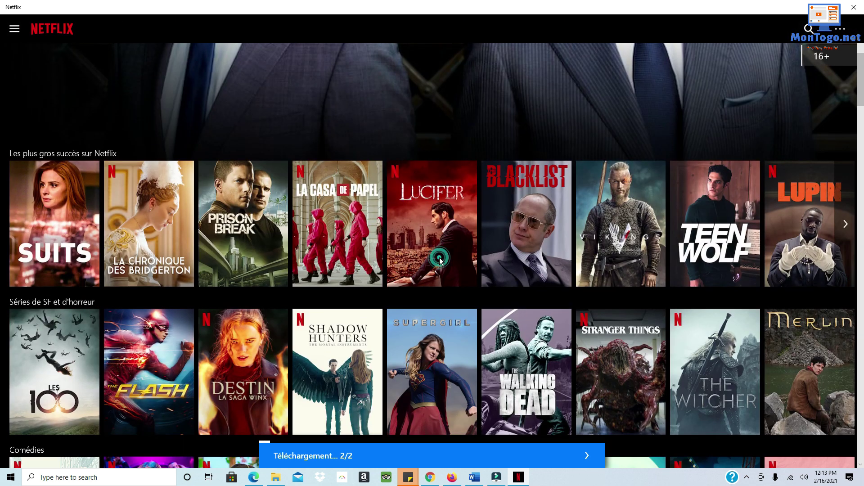
{"action": "left_click", "coordinate": [439, 258]}
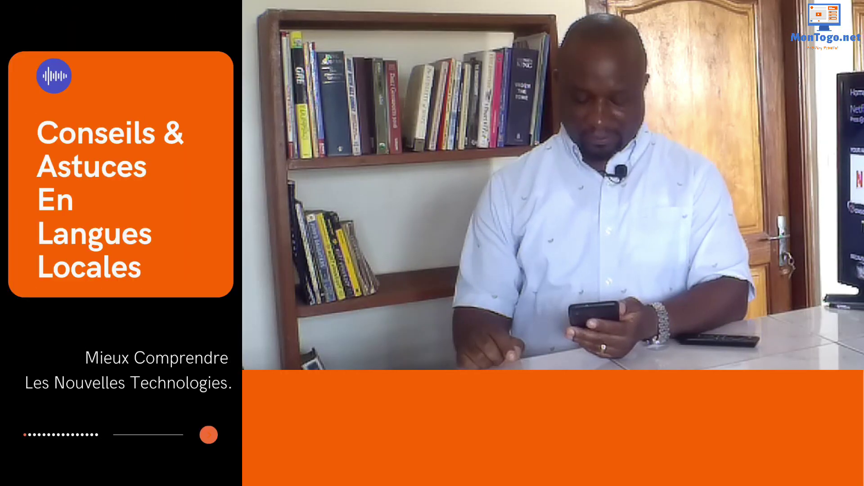